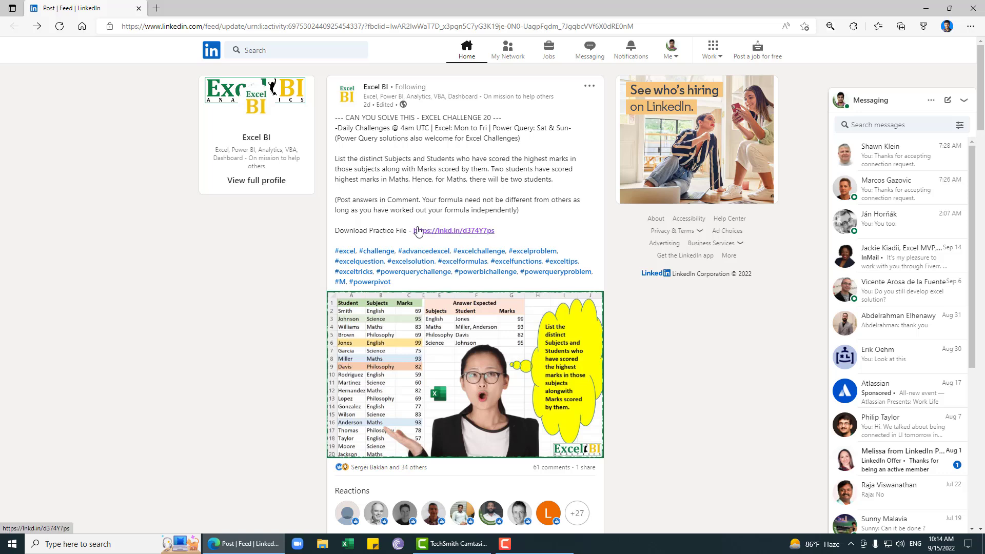
Step: Open the post's practice file link and download a copy of the Highest Score Subjects Wise workbook
left_click(461, 233)
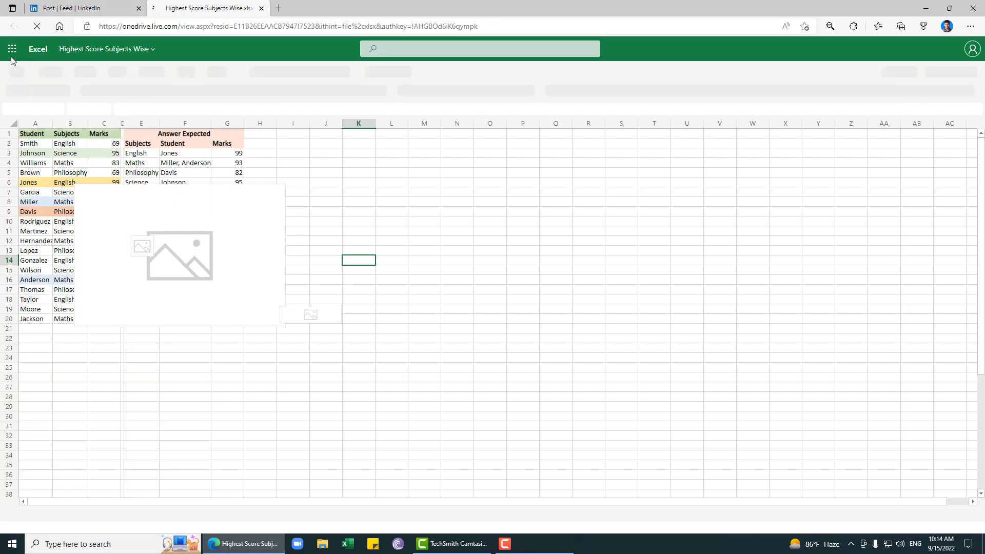
left_click(16, 70)
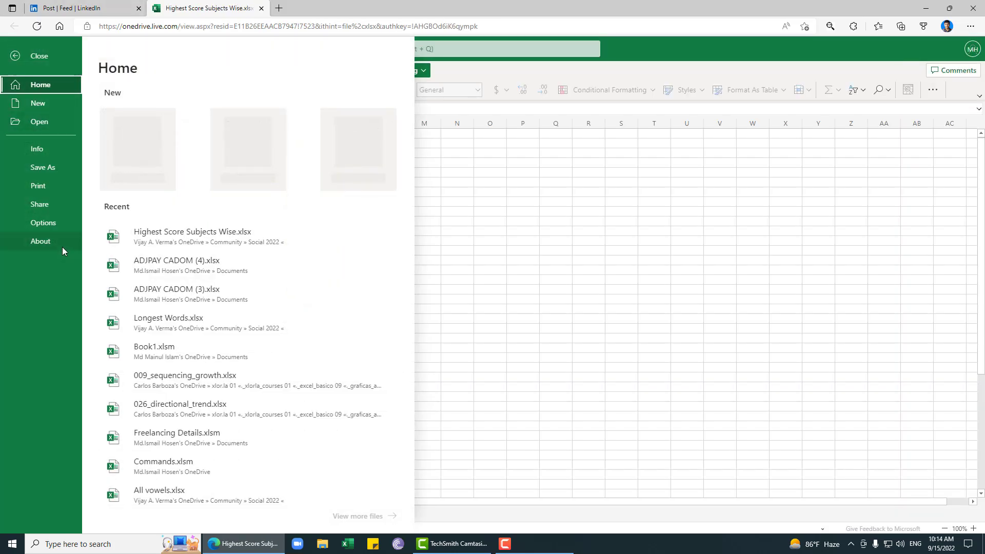
left_click(48, 164)
left_click(190, 102)
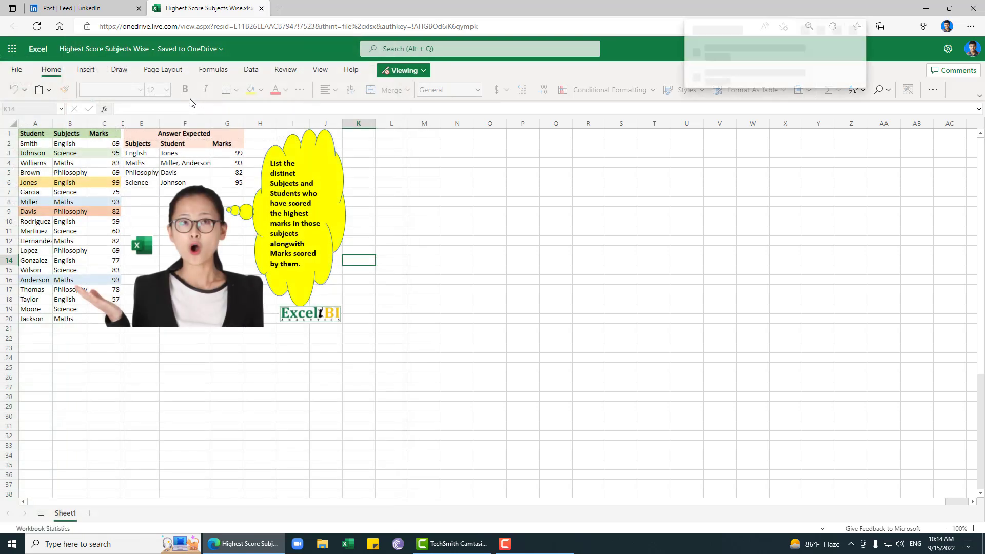
key("ctrl+w")
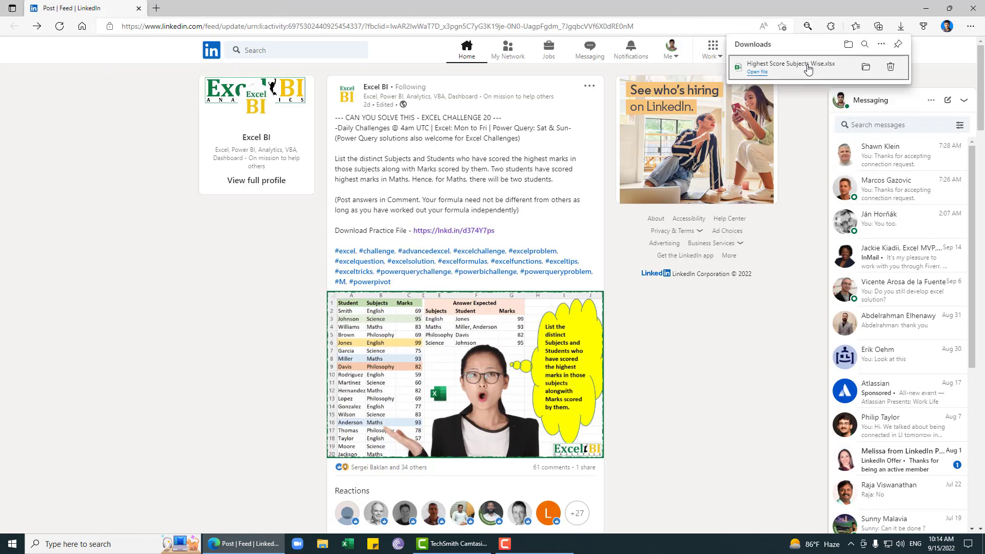
Step: Open the downloaded Highest Score Subjects Wise.xlsx in desktop Excel and enable editing
left_click(808, 66)
left_click(139, 9)
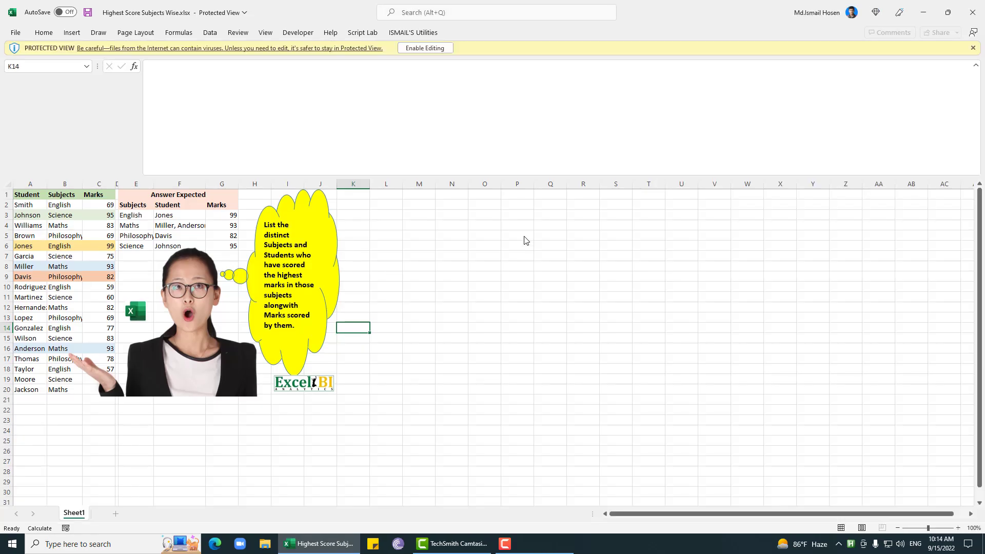
left_click(409, 49)
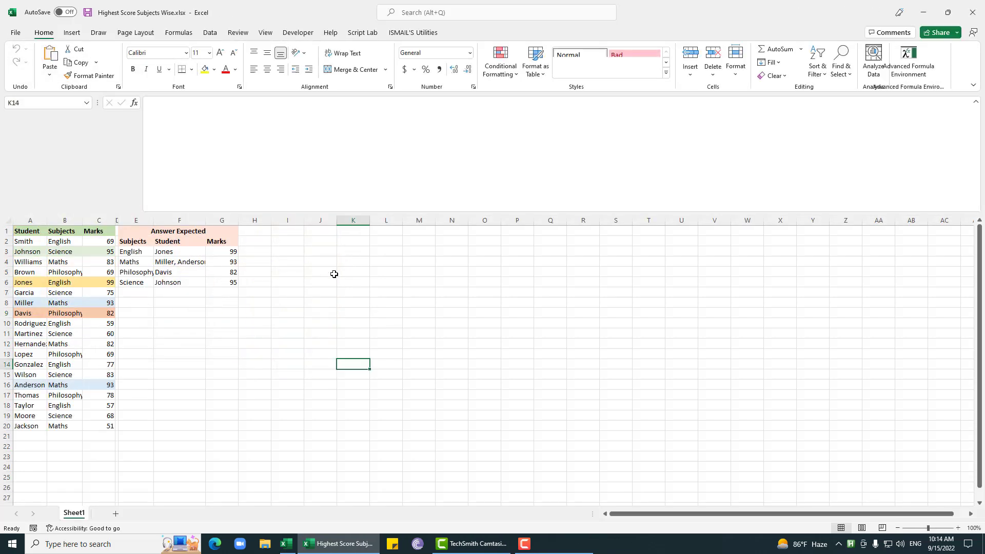
left_click(52, 242)
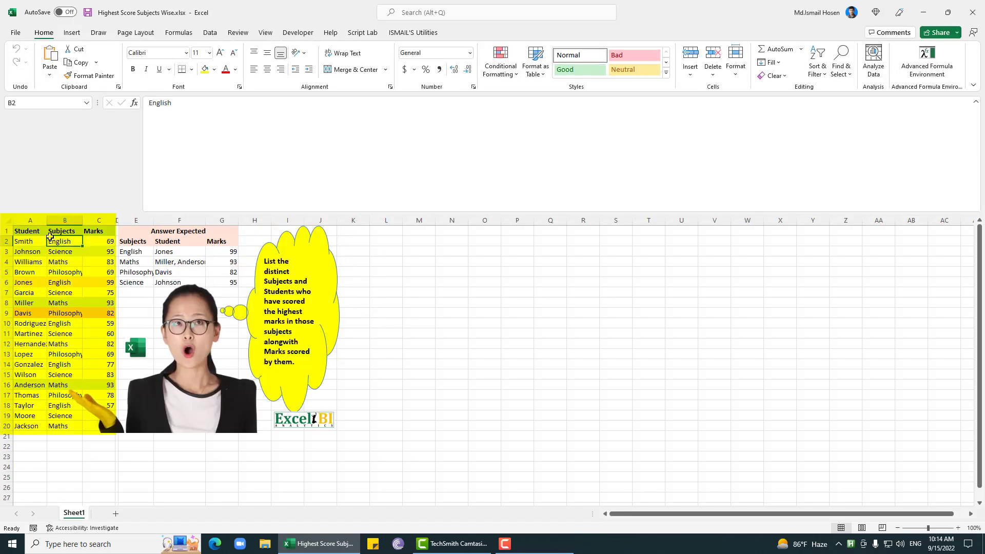
left_click(182, 252)
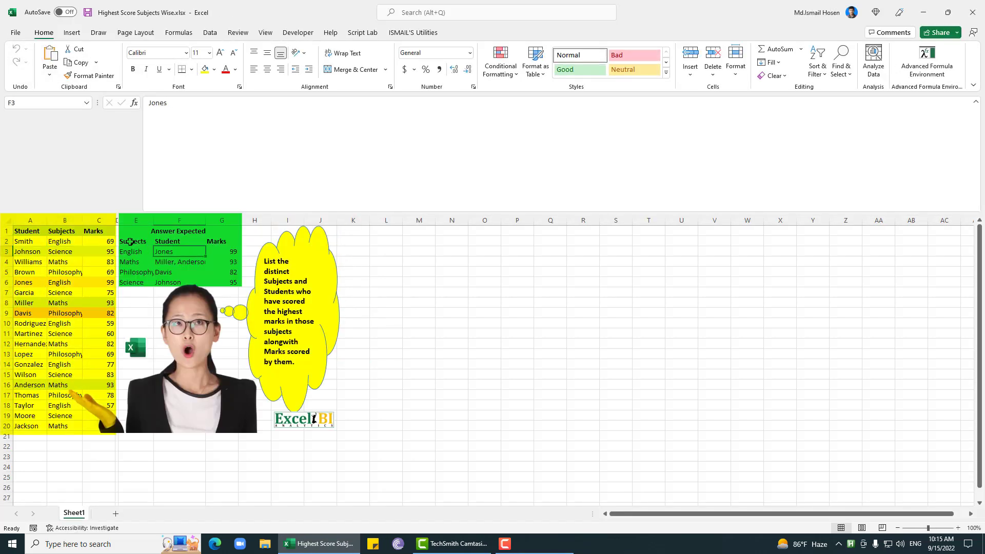
left_click(175, 262)
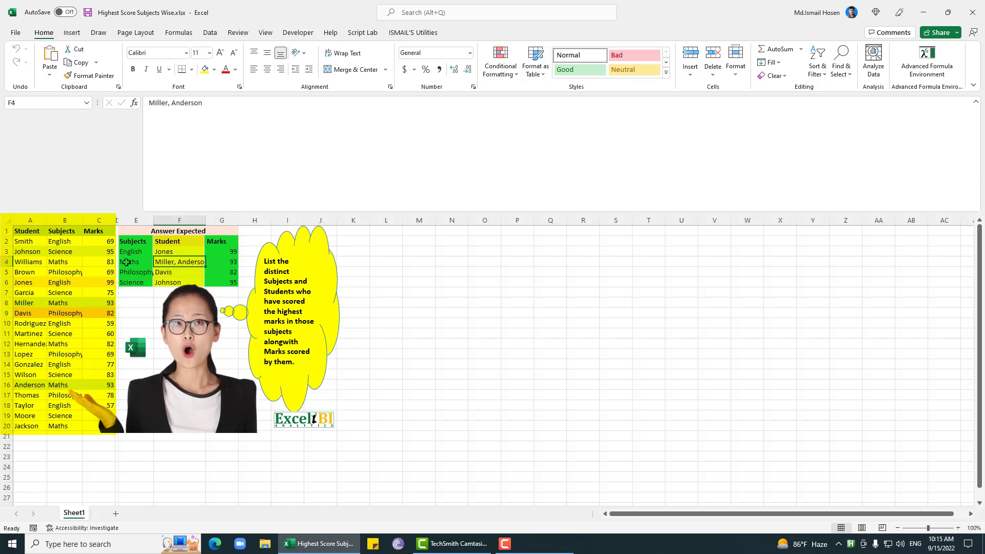
Step: Copy the Student, Subjects and Marks data from Sheet1 into cell A1 of a new sheet named Input Data
left_click(28, 251)
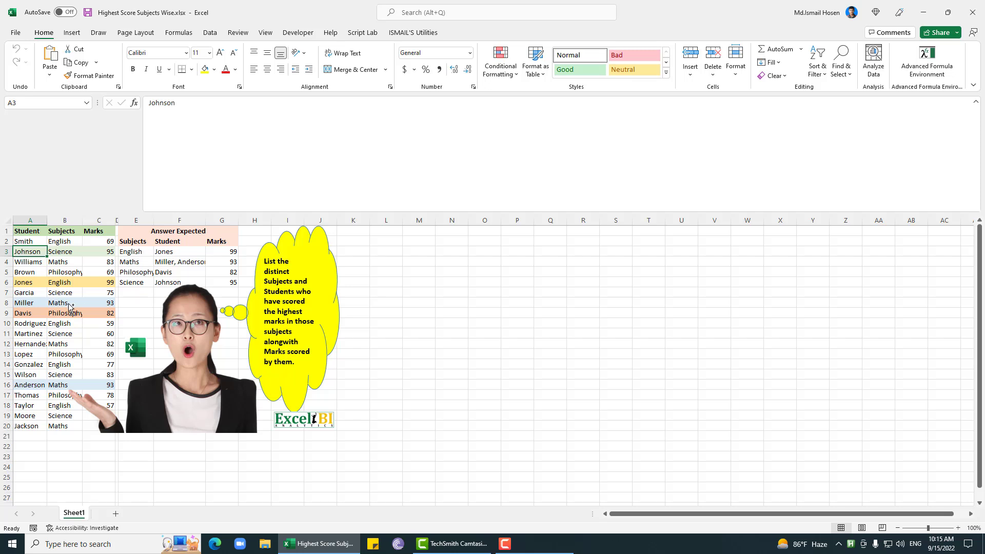
key("ctrl+a")
key("ctrl+c")
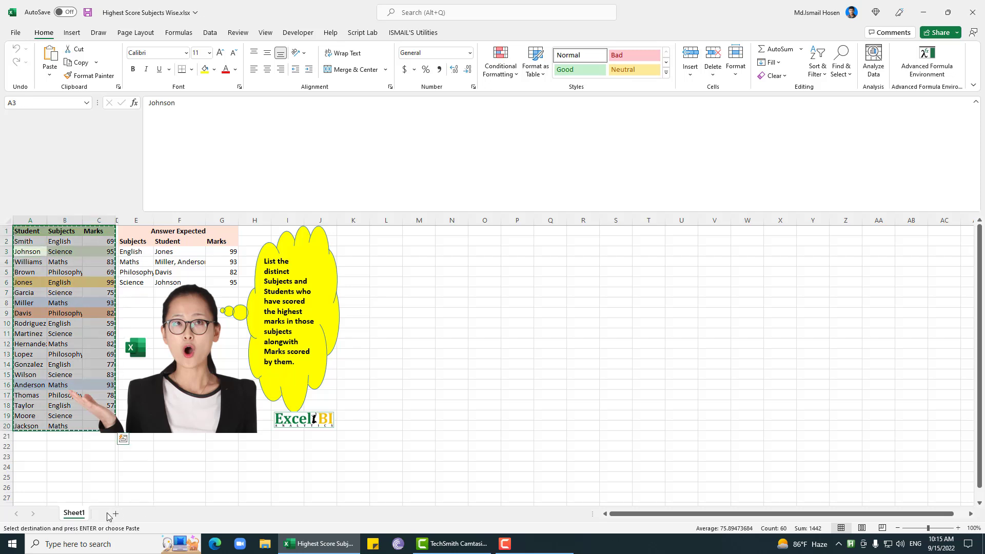
left_click(116, 513)
double_click(115, 513)
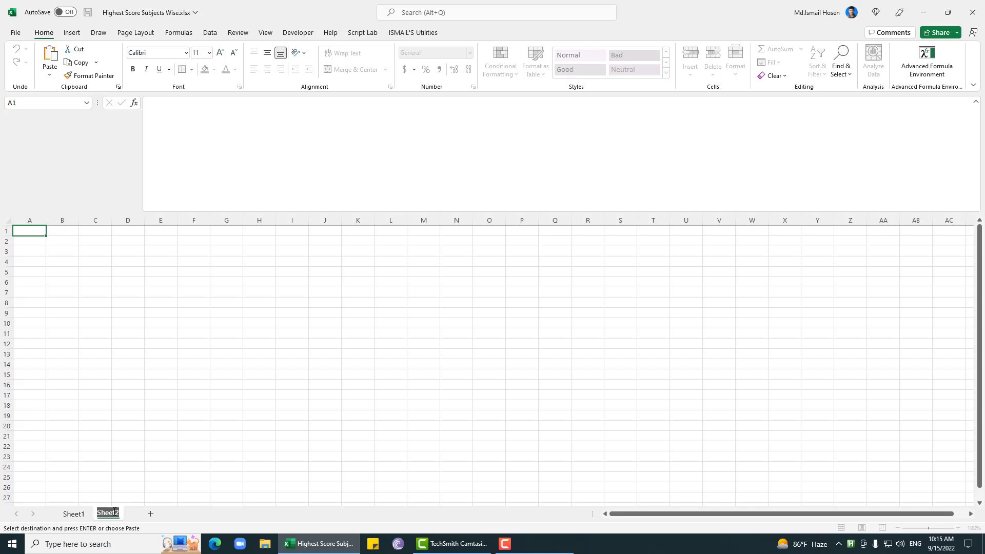
type("Input Data")
key("Return")
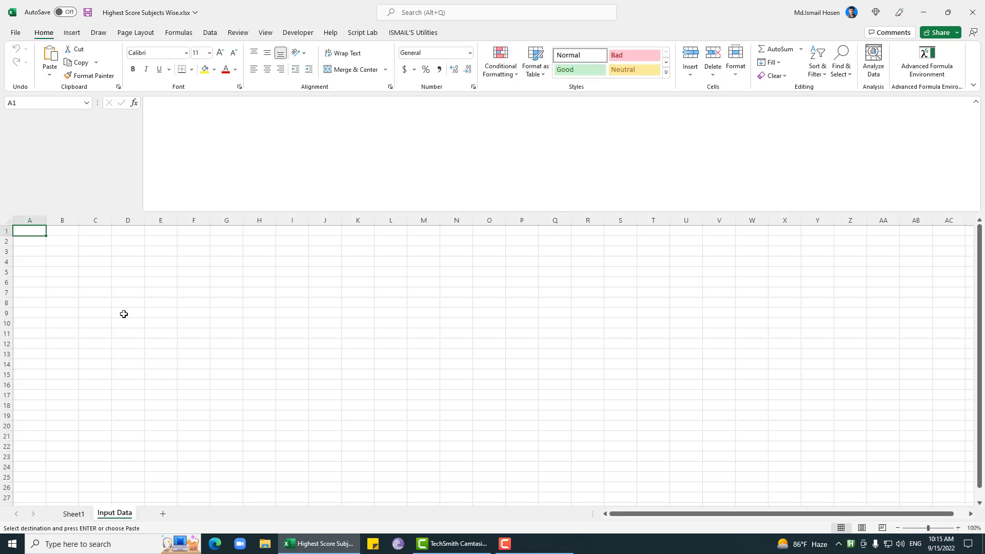
key("ctrl+v")
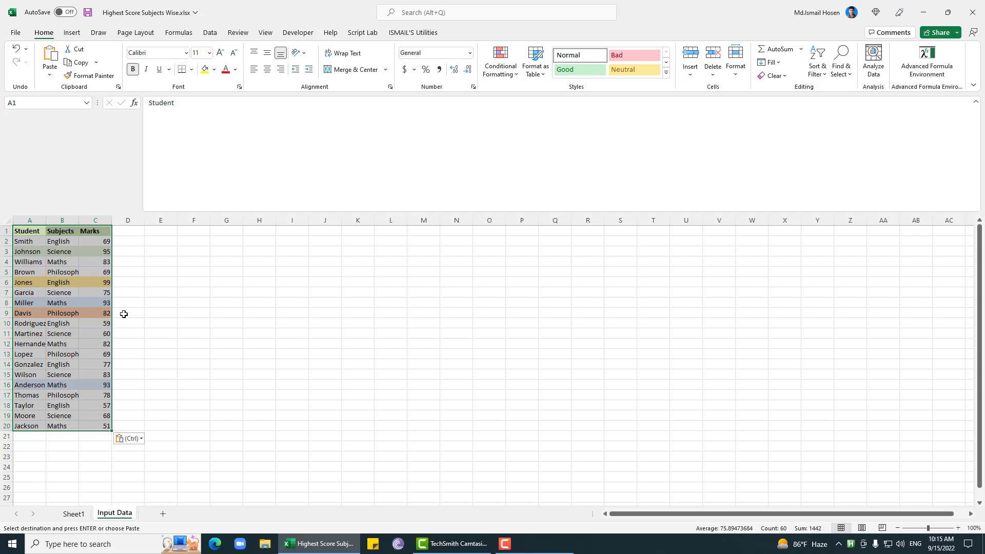
Step: Convert the pasted range to a table and load it into Power Query, deleting the Changed Type step
key("ctrl+t")
key("Return")
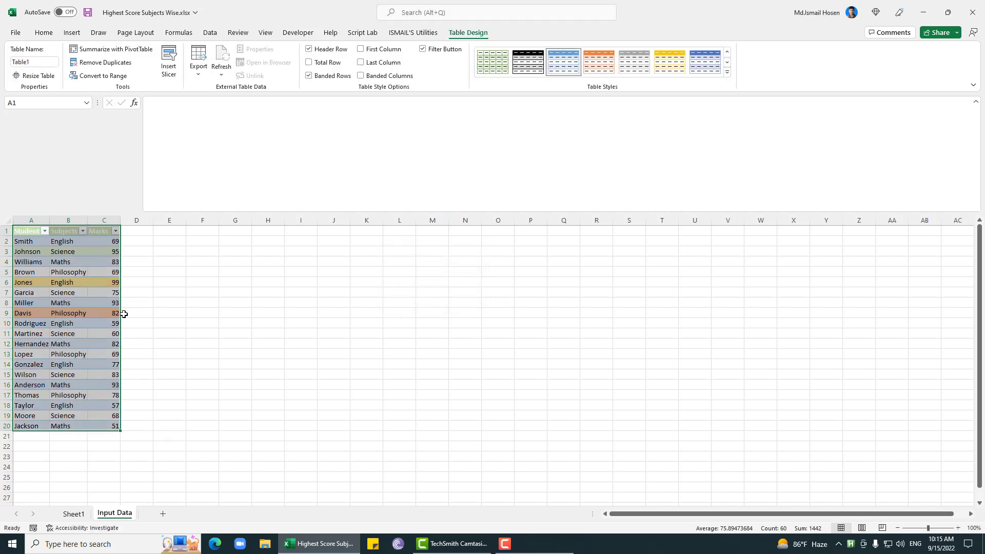
key("alt")
key("a")
key("p")
key("t")
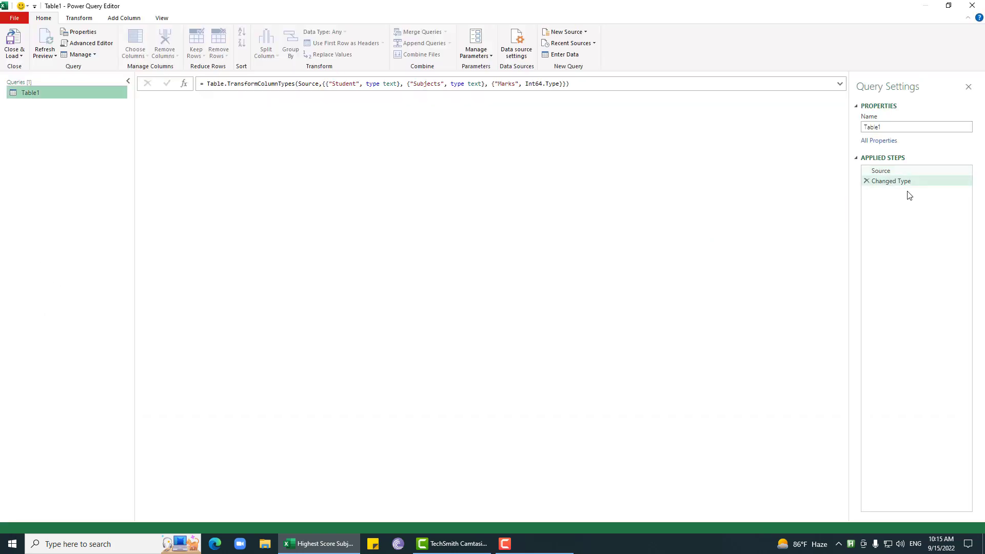
left_click(867, 181)
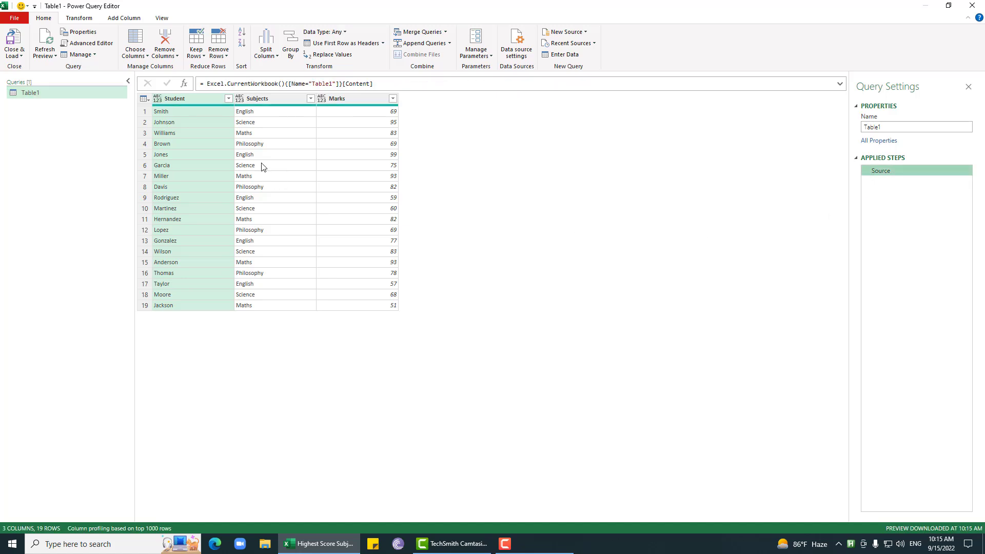
Step: Set up a Group By on the Subjects column that takes the Max of Marks
left_click(268, 100)
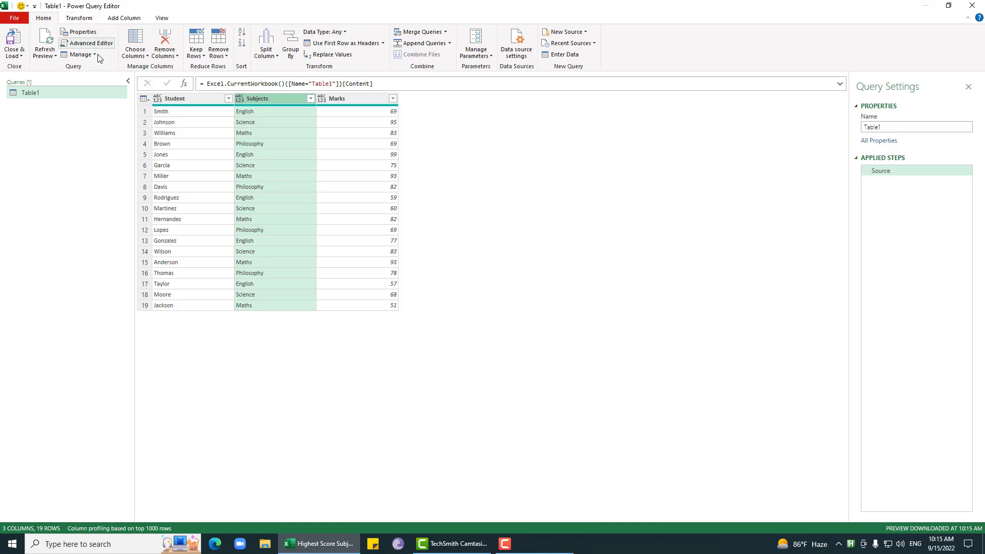
right_click(280, 98)
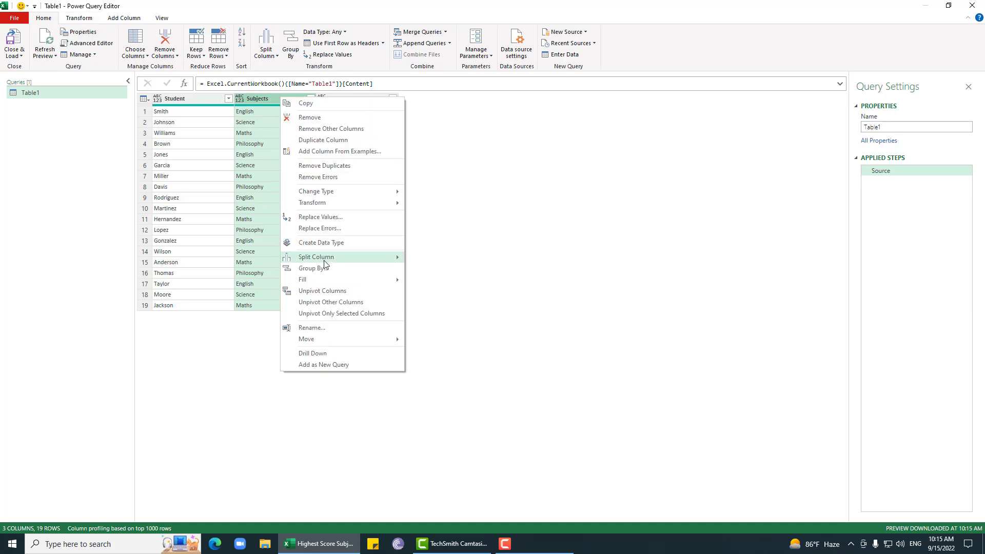
left_click(320, 268)
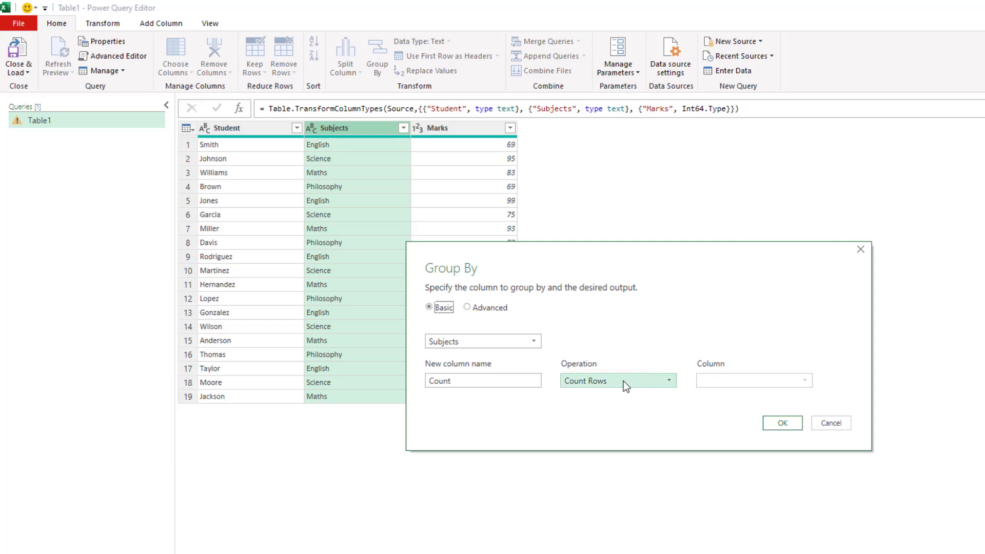
left_click(624, 380)
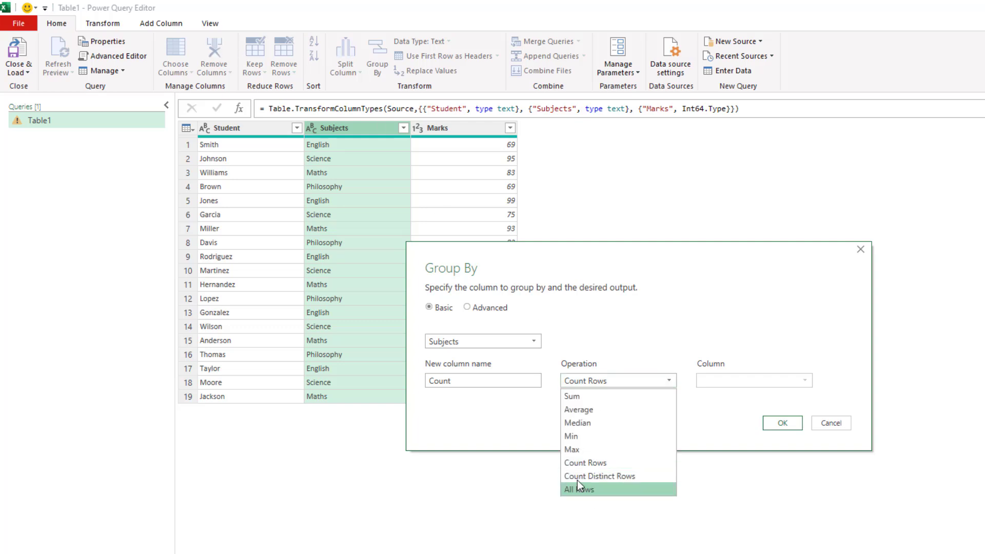
left_click(573, 450)
left_click(719, 380)
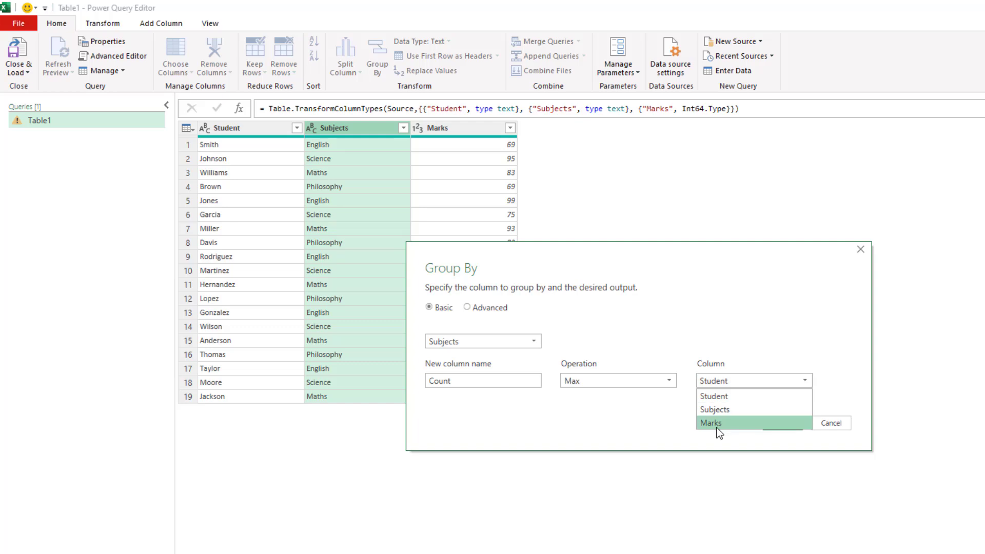
left_click(713, 423)
Step: Add a second aggregation named AllData with the All Rows operation and apply the grouping
left_click(490, 308)
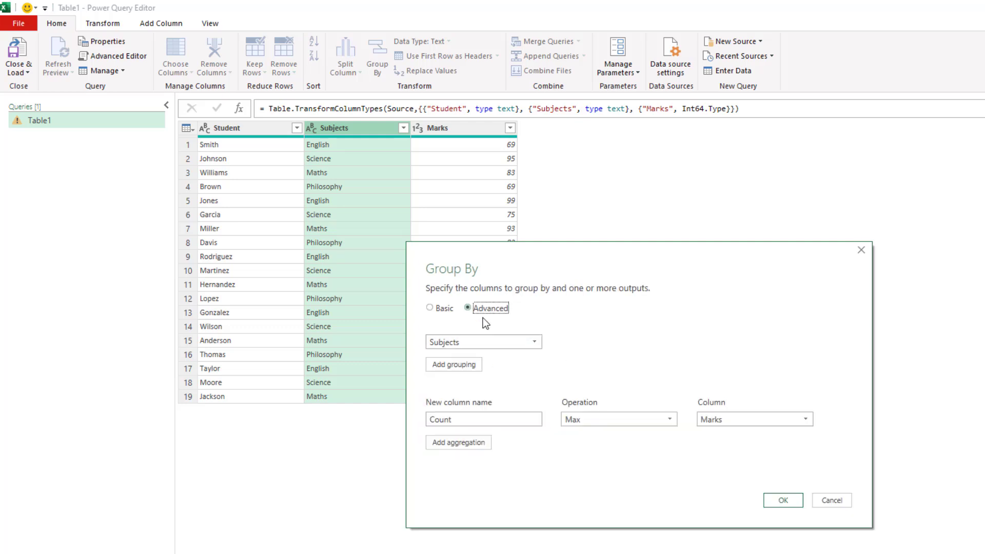
left_click(456, 445)
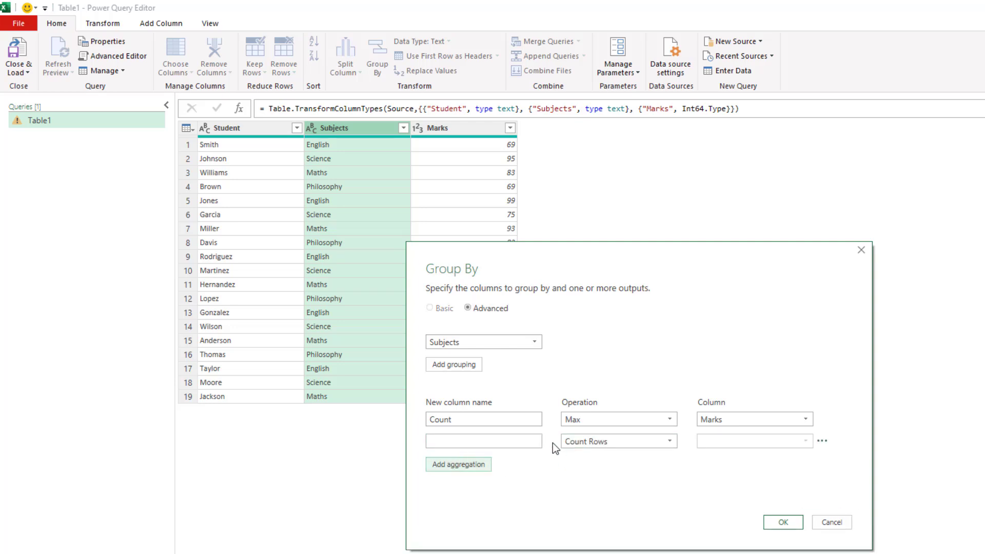
left_click(619, 441)
left_click(440, 442)
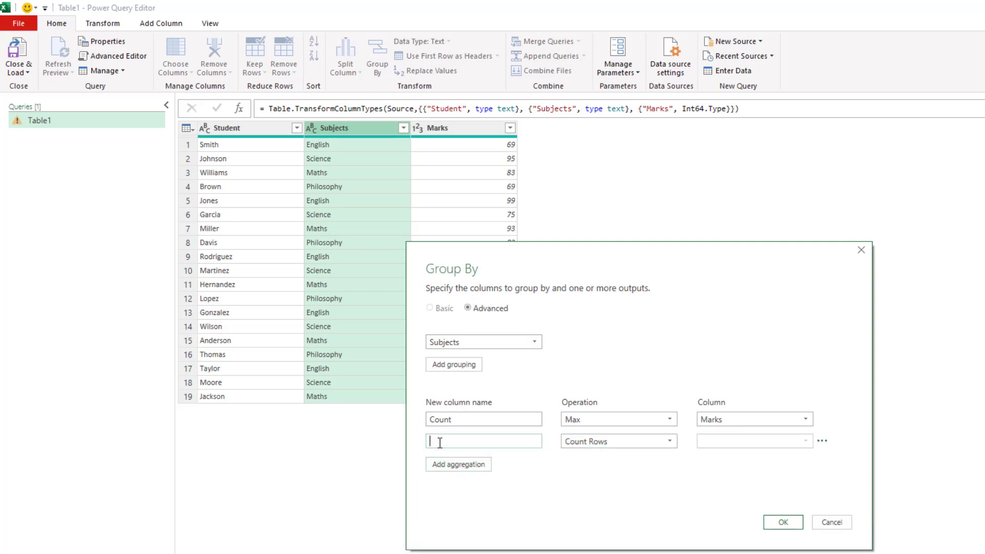
type("AllData")
left_click(611, 440)
left_click(578, 546)
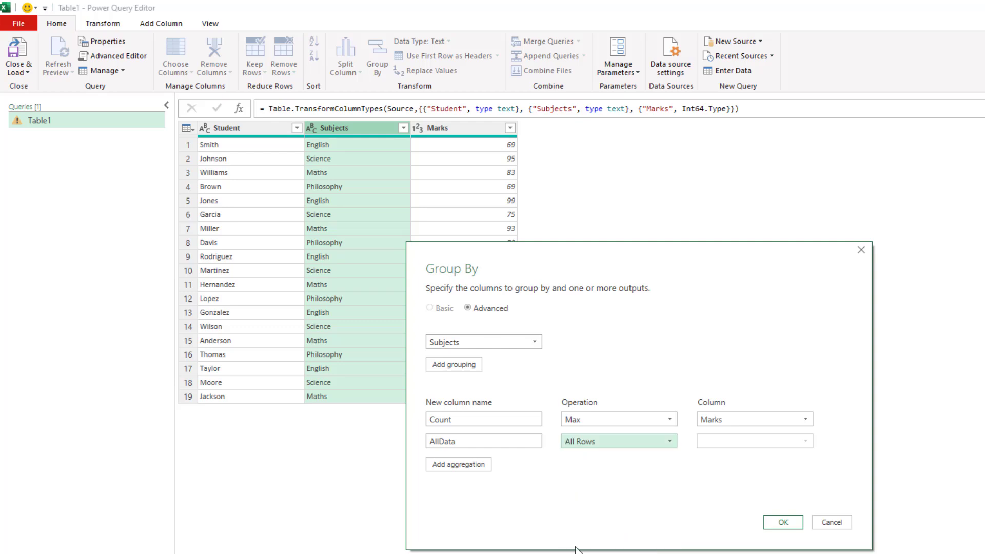
left_click(783, 522)
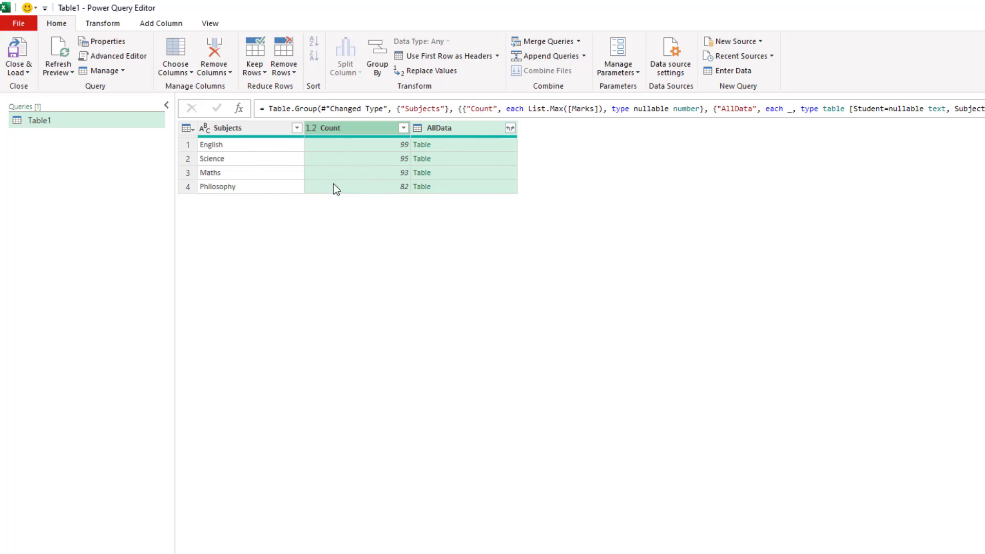
Step: Rename the grouped Count column to Marks in the step's formula and preview the nested AllData table for English
double_click(485, 109)
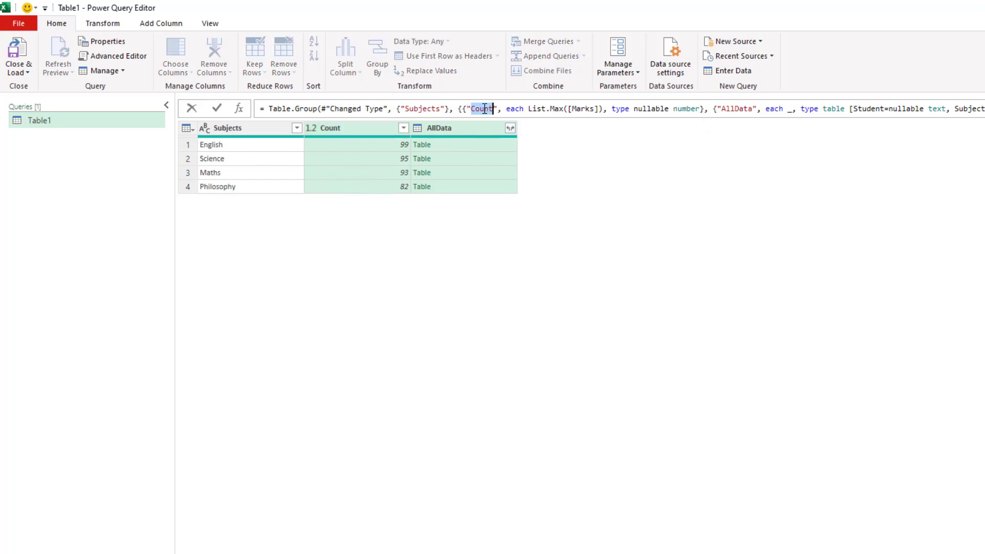
type("Mar")
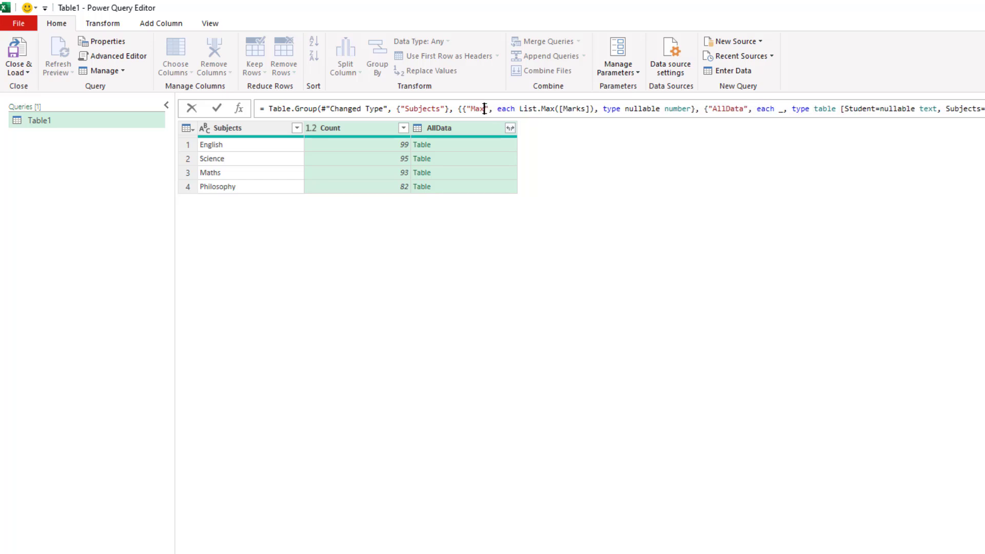
type("ks")
key("Return")
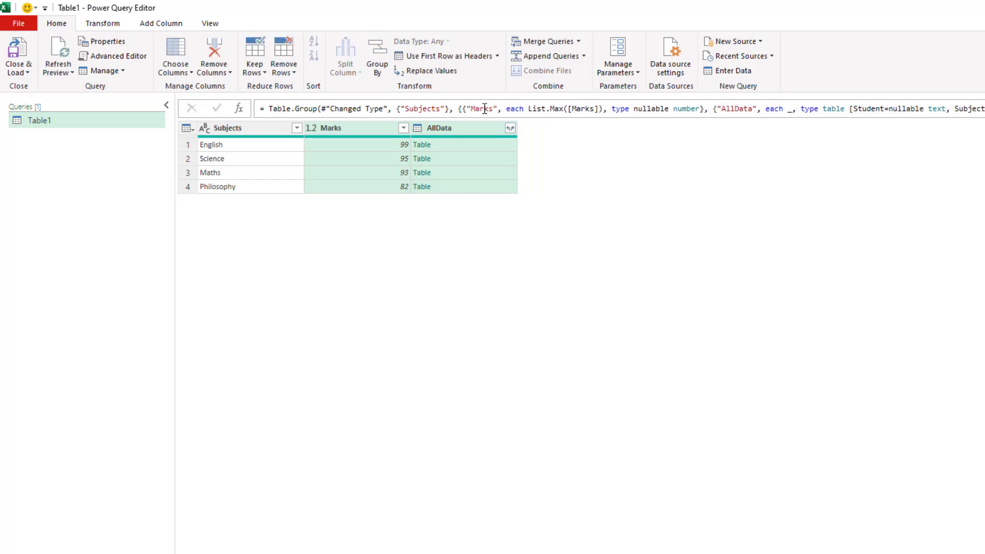
left_click(470, 139)
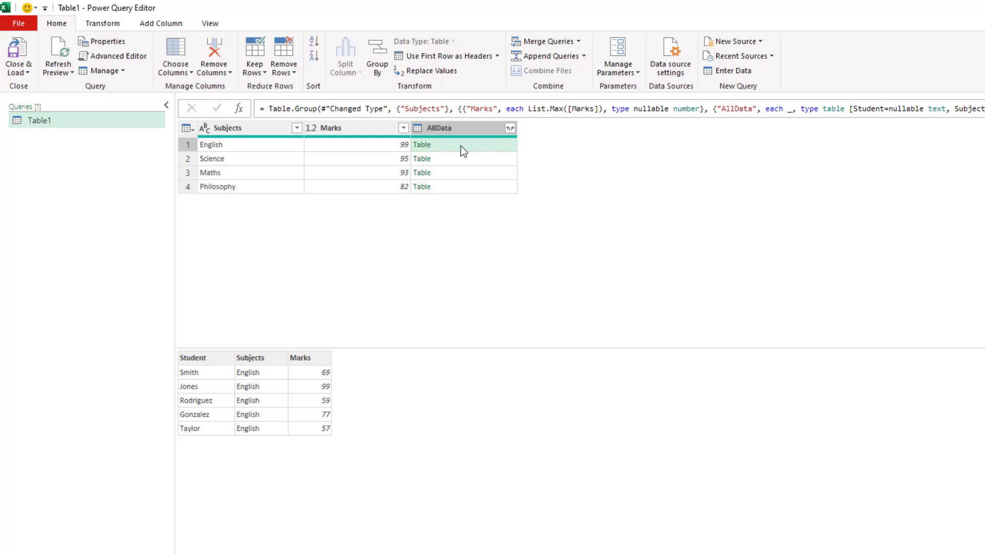
left_click(235, 109)
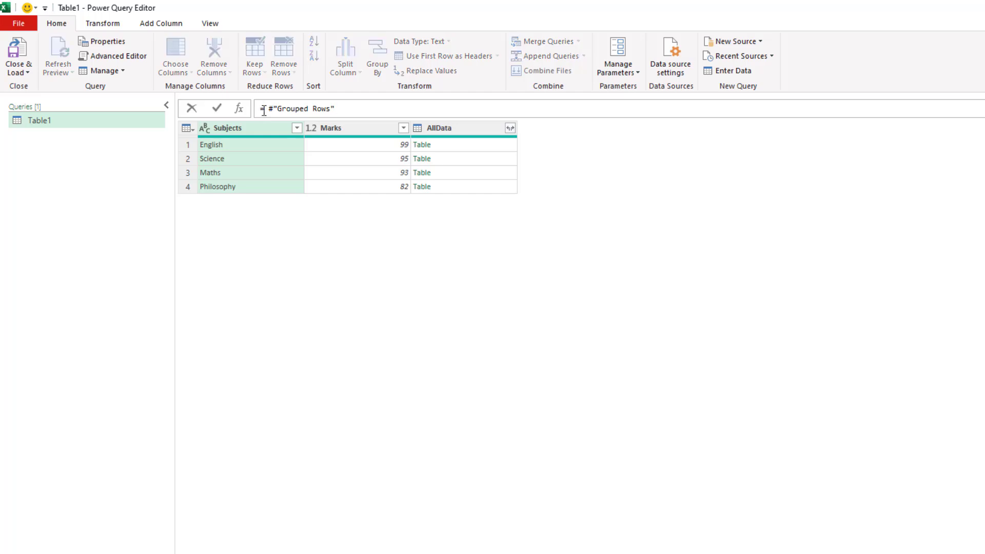
left_click(264, 109)
key("Escape")
key("Delete")
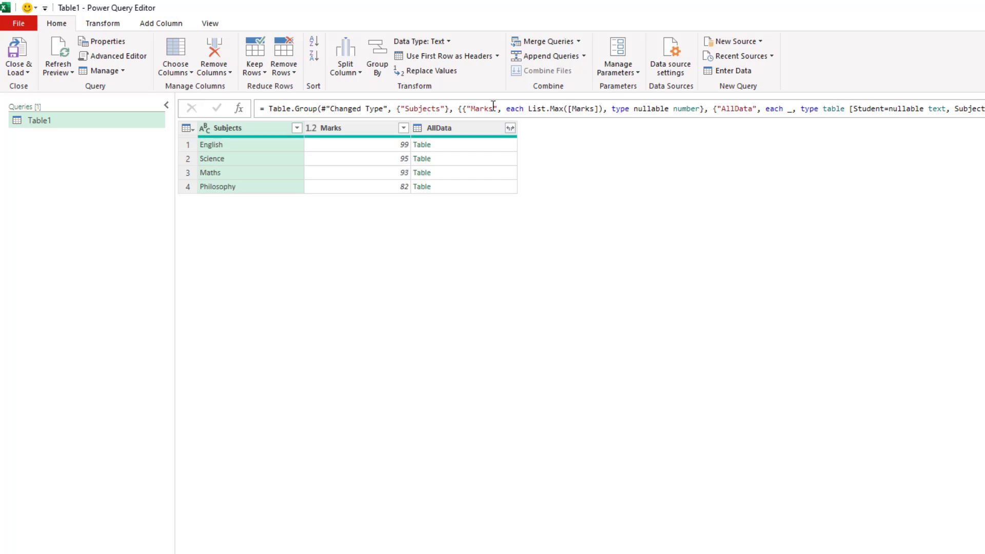
Step: Start a custom column whose formula opens with the Table.AddRankColumn function
left_click(119, 25)
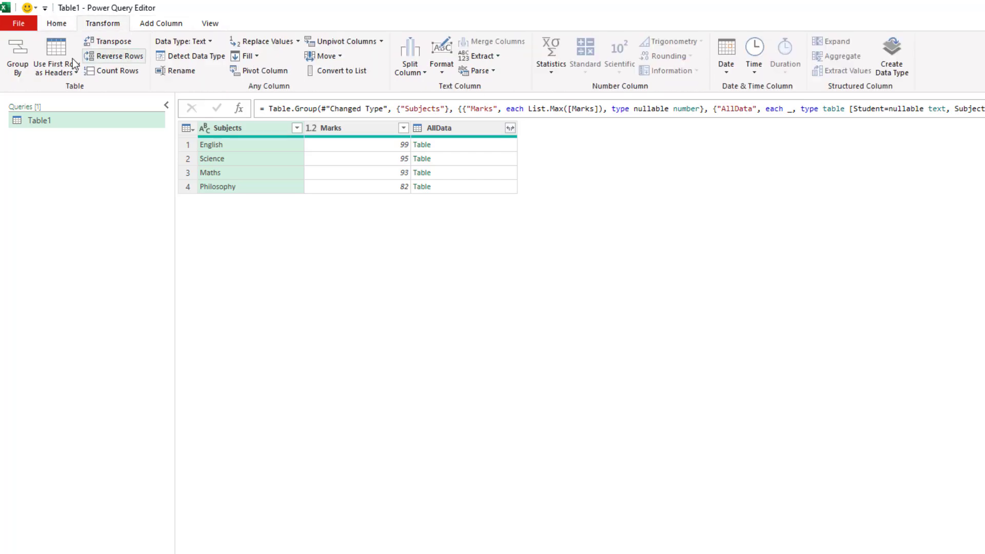
left_click(157, 27)
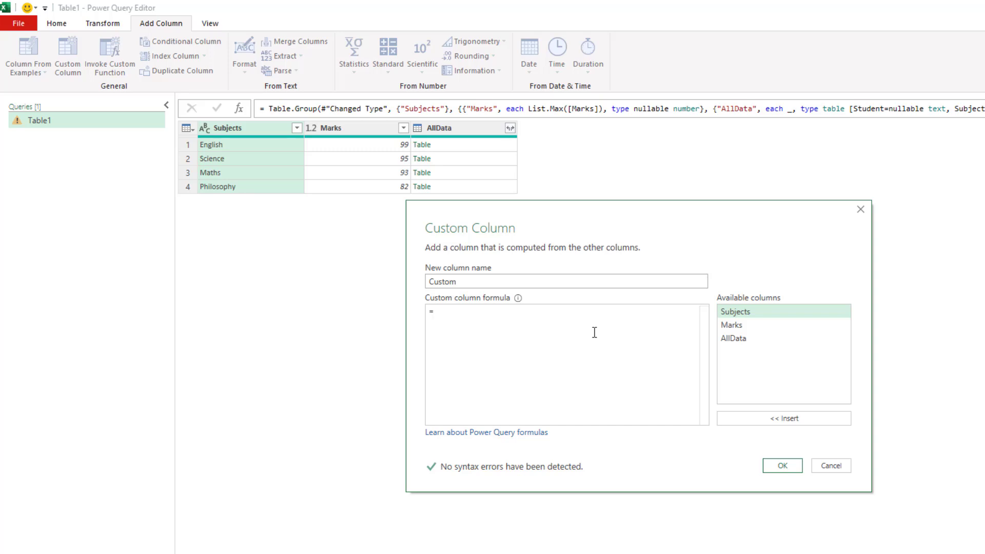
type("t.addr")
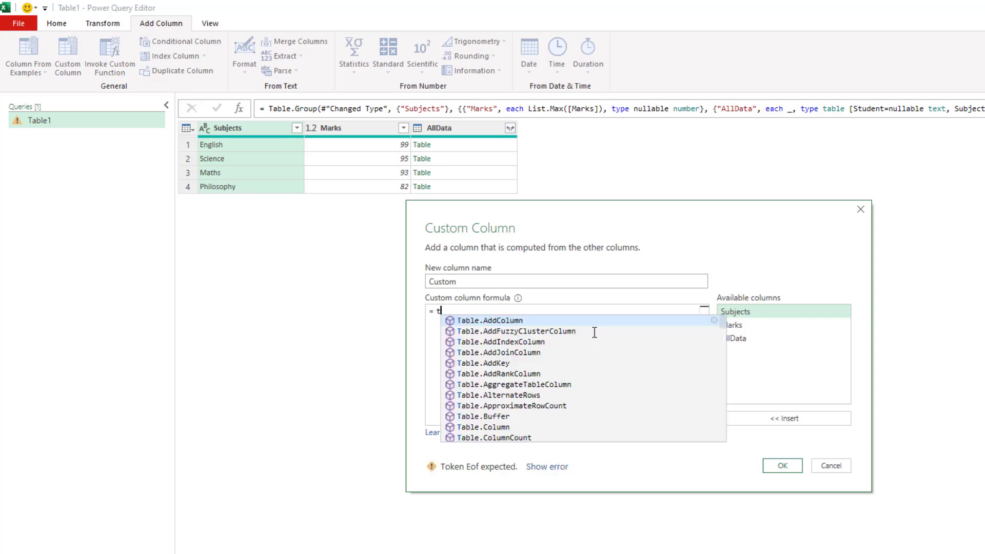
key("Tab")
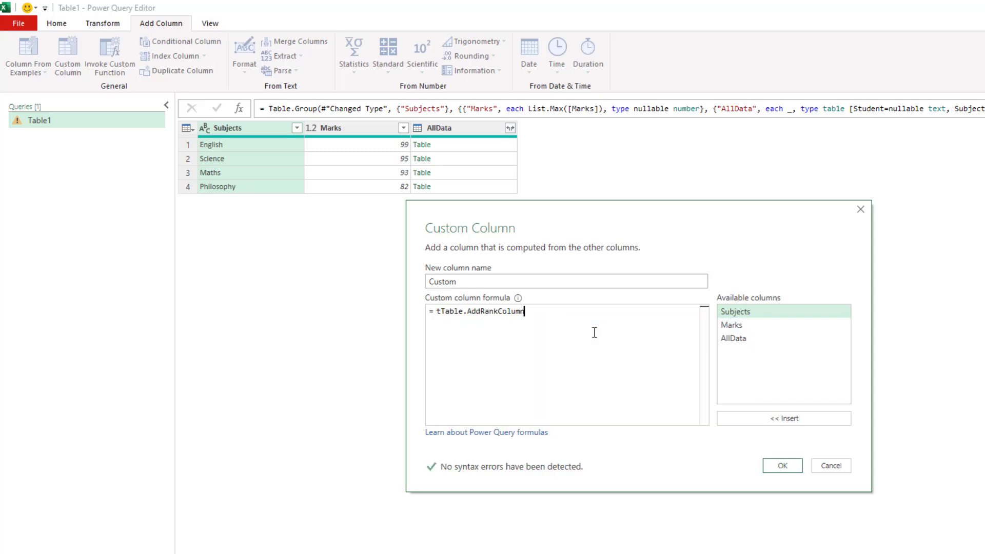
left_click(442, 311, "shift")
left_click(441, 311)
key("BackSpace")
left_click(531, 311)
type("(")
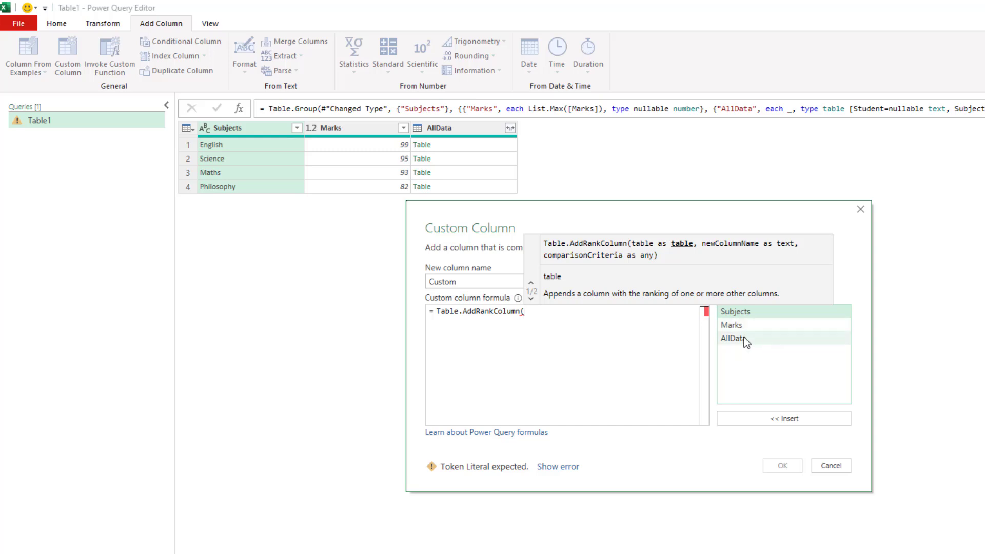
Step: Give the rank function the AllData column, the new column name "Rank" and the criteria "Marks" with Order.Descending
double_click(744, 337)
type(",")
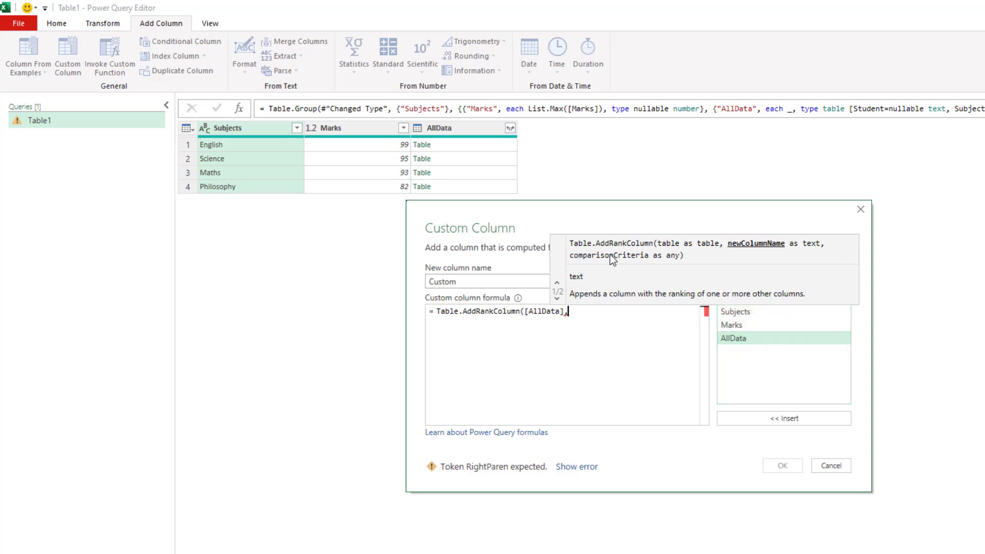
type("\"Rank\",")
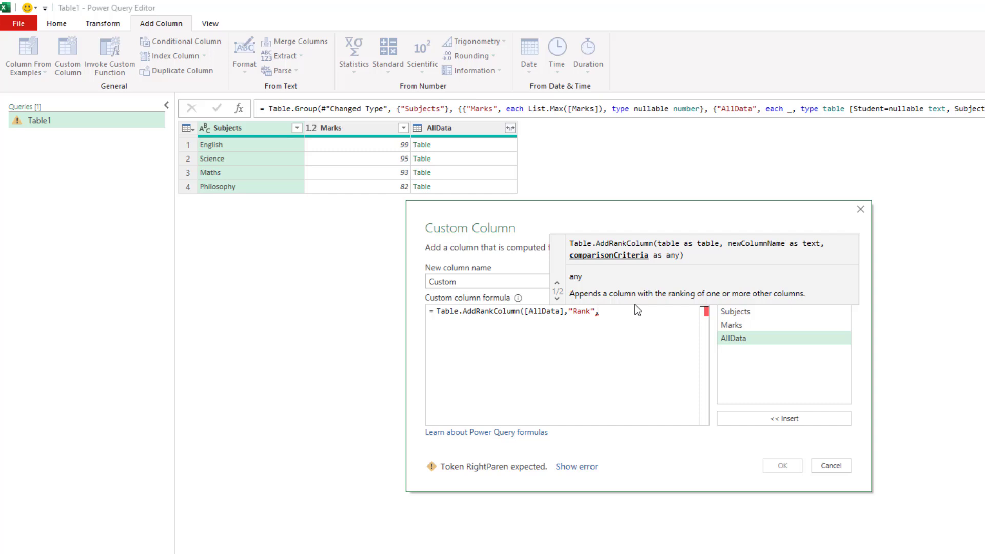
type("{\"Marks")
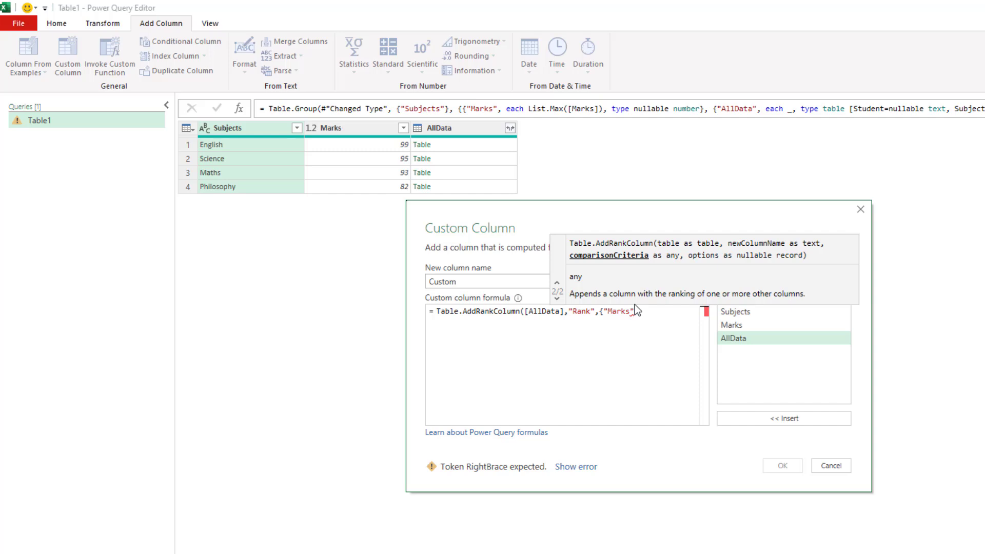
type(",Ord")
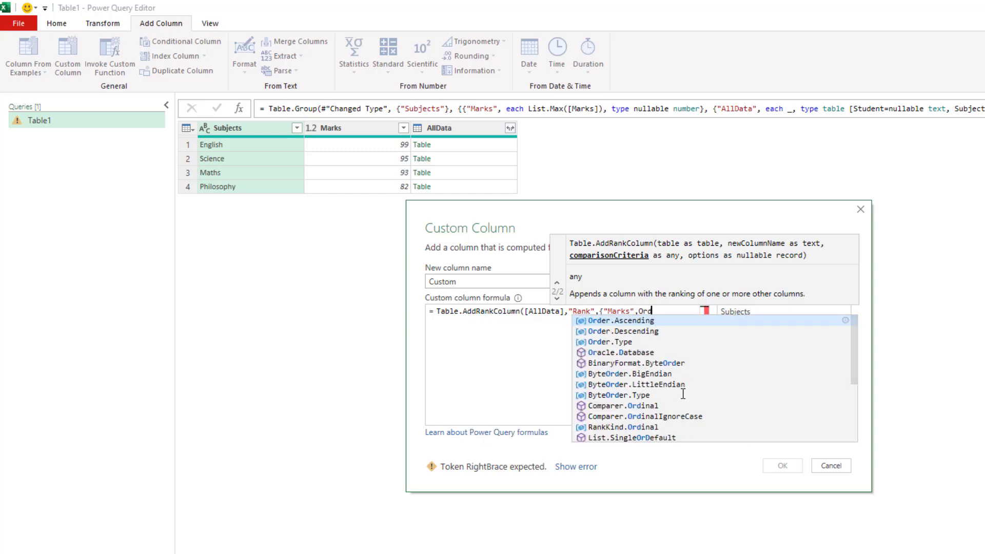
key("Down")
key("Tab")
type(")")
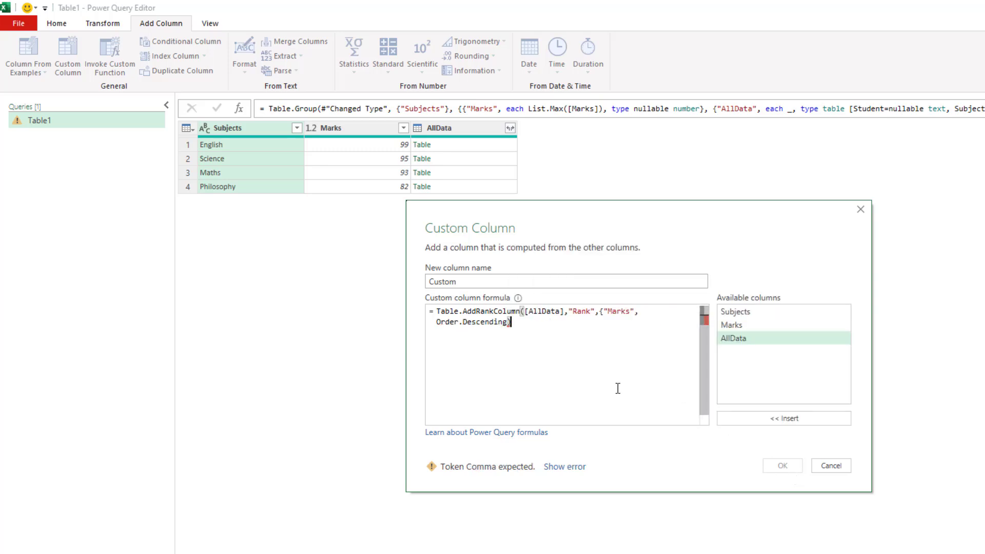
Step: Close the criteria braces and the function, apply the custom column, and preview its nested tables for English, Philosophy and Maths
type(")")
left_click(511, 326)
key("BackSpace")
type("}")
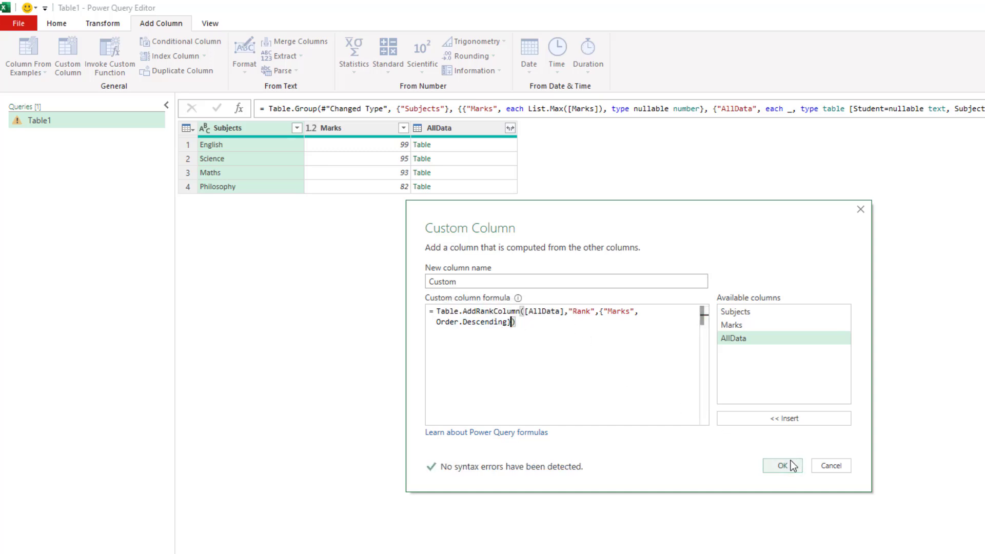
left_click(782, 466)
left_click(584, 143)
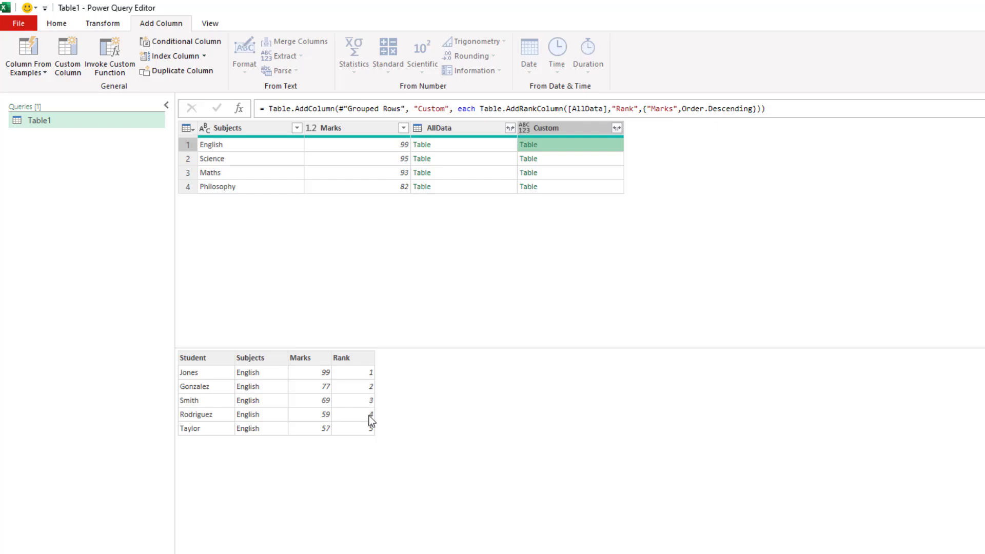
left_click(548, 188)
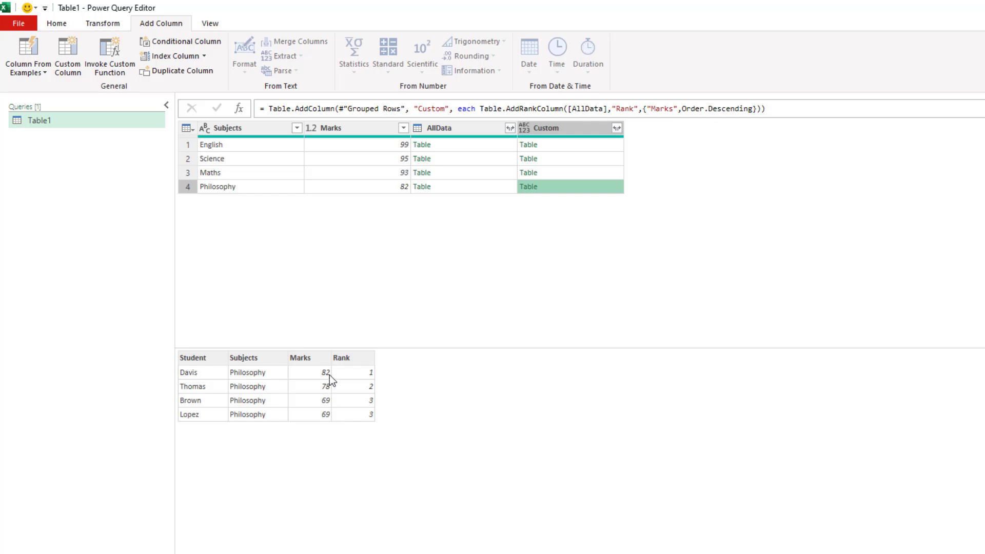
left_click(564, 176)
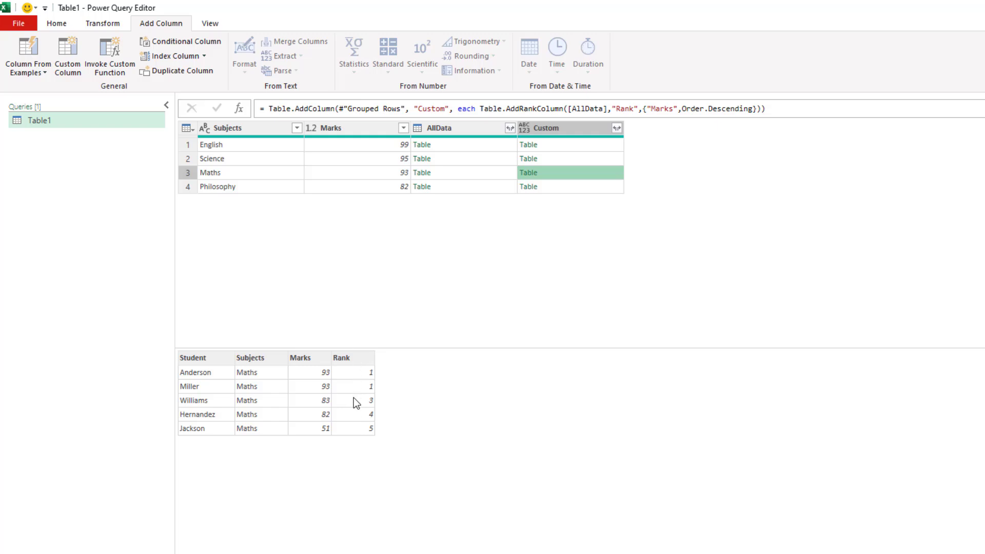
Step: Reopen the custom column formula and put Table.SelectRows( in front of the Table.AddRankColumn expression
left_click(984, 225)
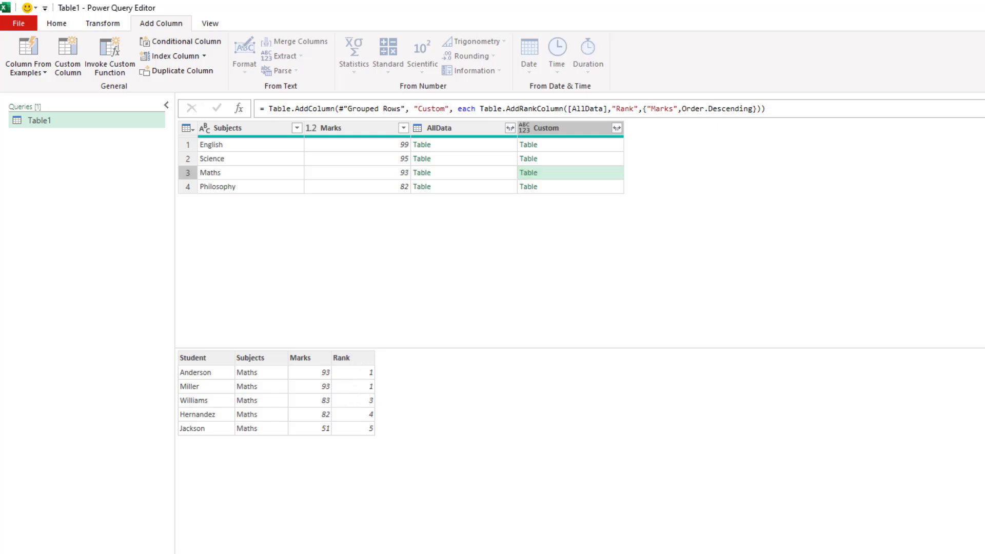
left_click(436, 313)
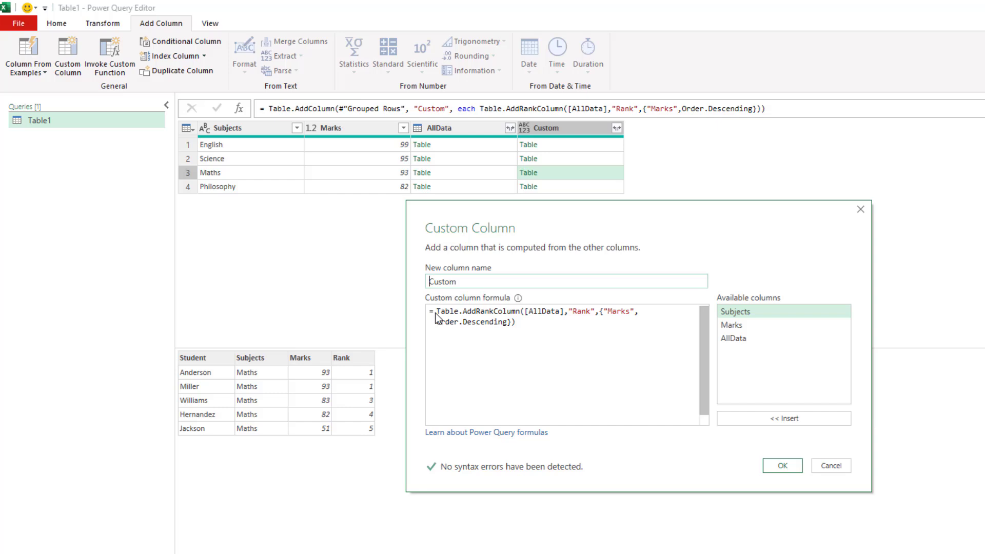
type("T.S")
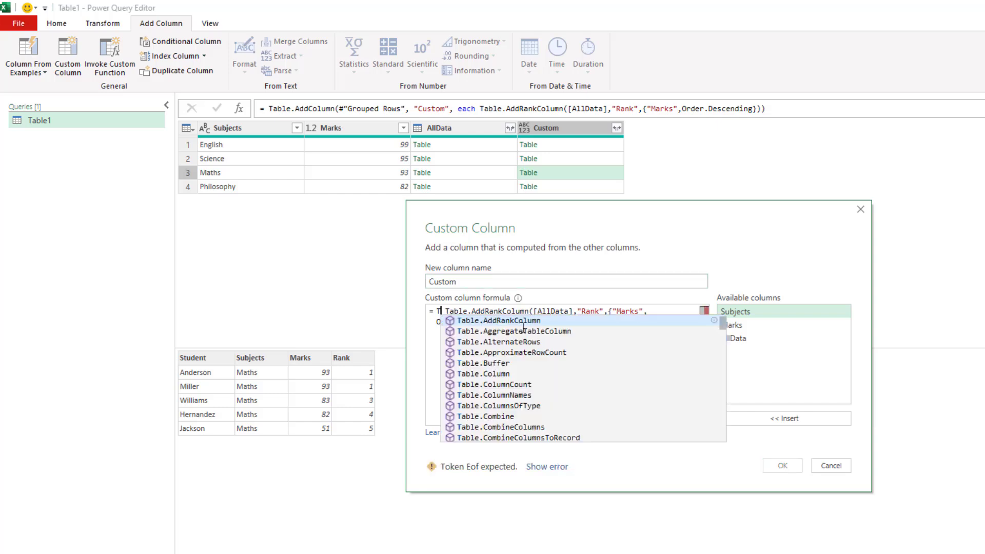
type("R")
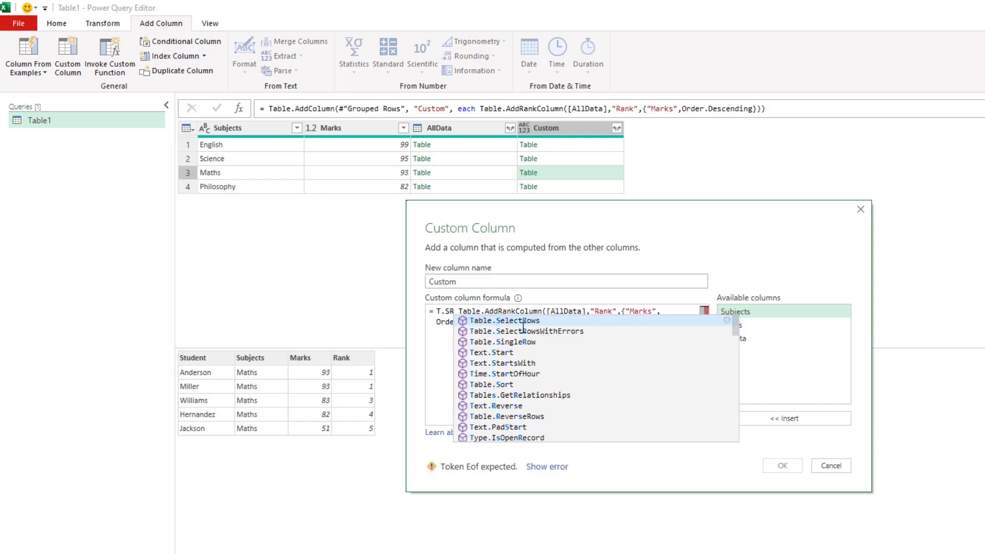
key("Tab")
type("(")
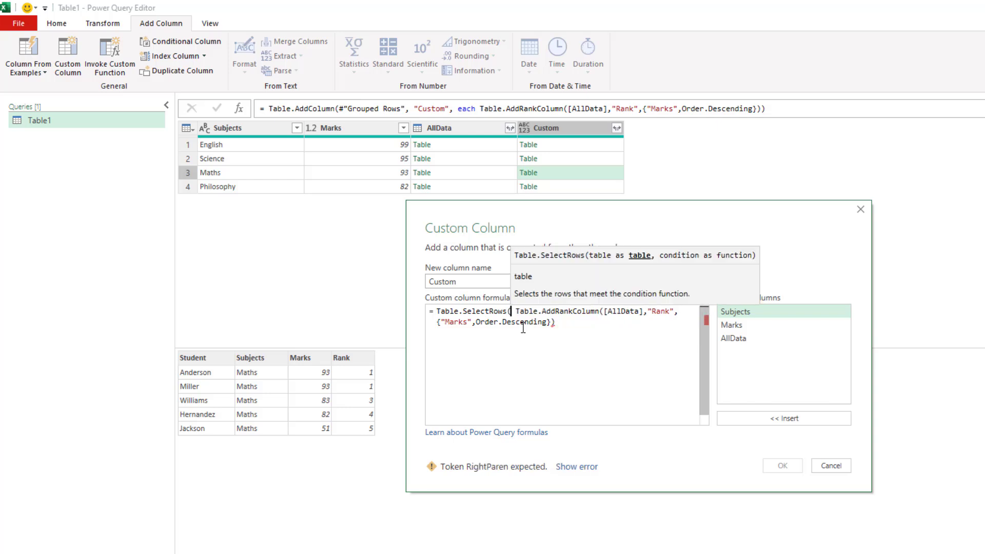
Step: Complete the row filter with the condition each [Rank]=1, apply it, and preview the nested tables for English, Maths and Philosophy
left_click(588, 329)
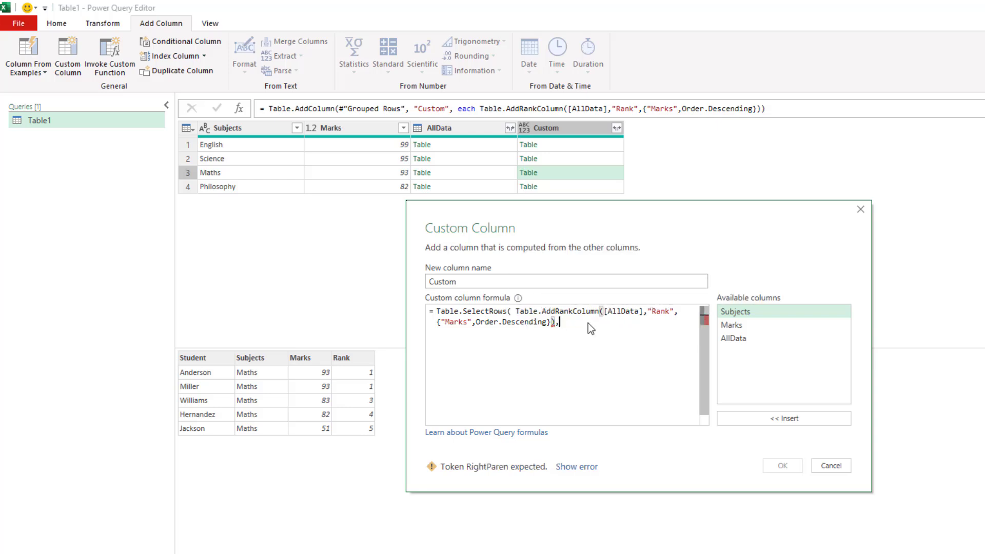
type(",")
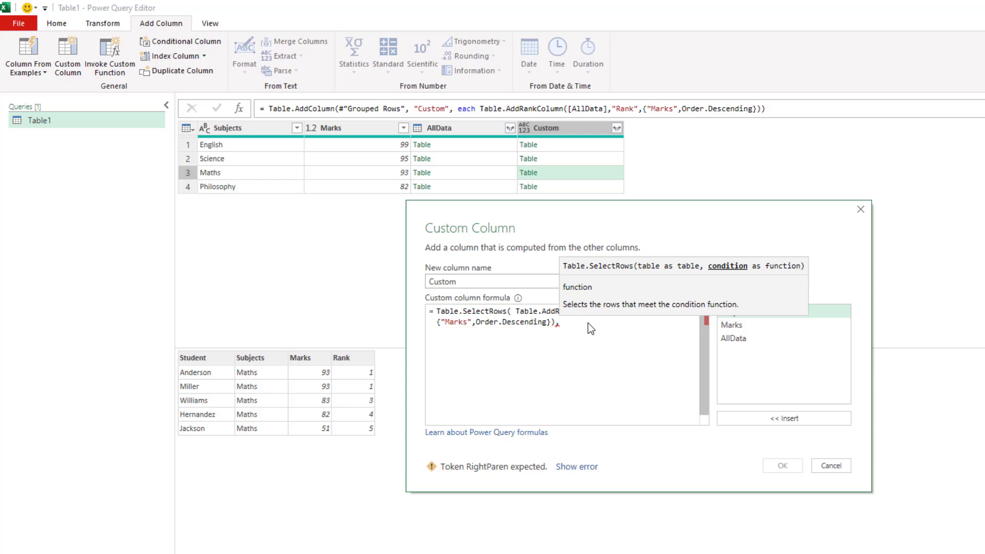
type("ea")
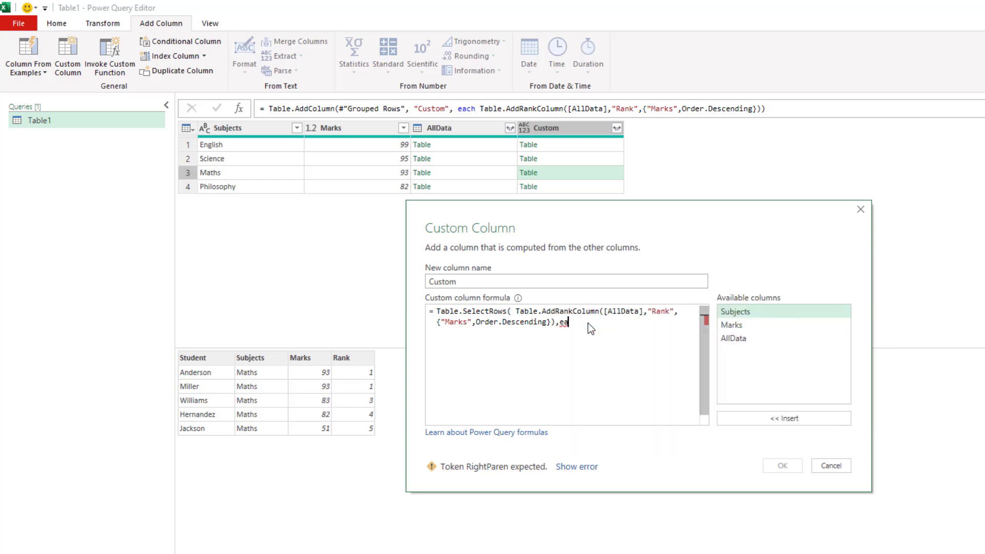
type("ch [")
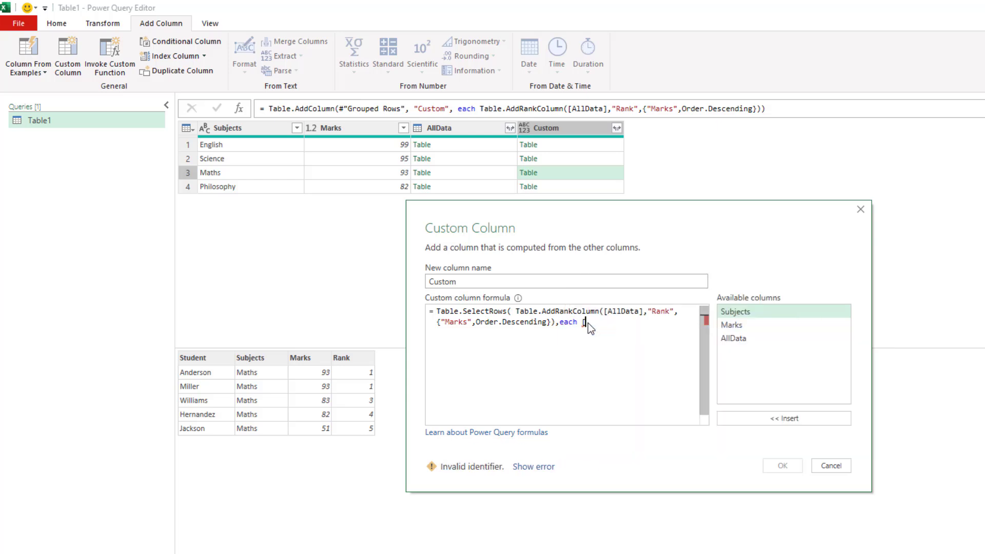
type("m")
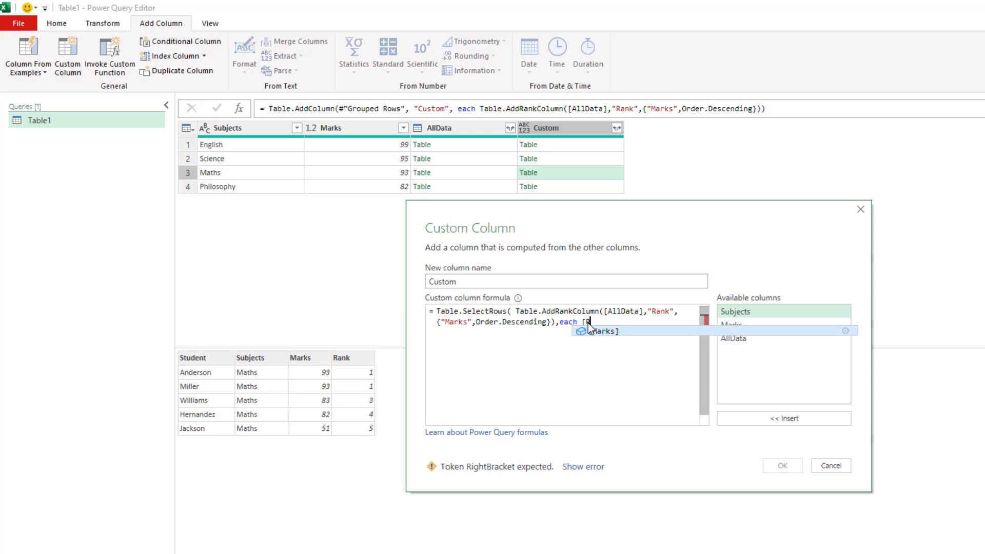
type("ank]=1")
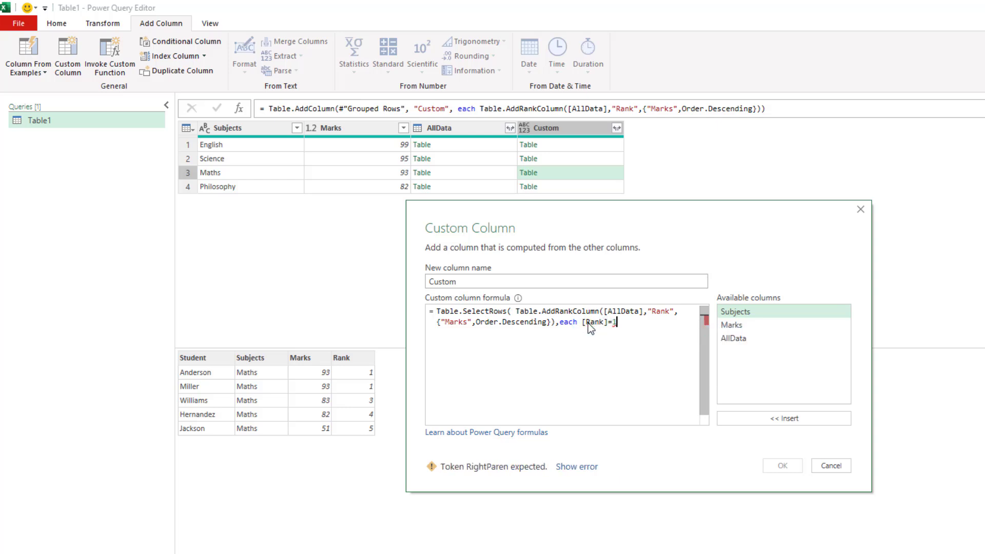
type(")")
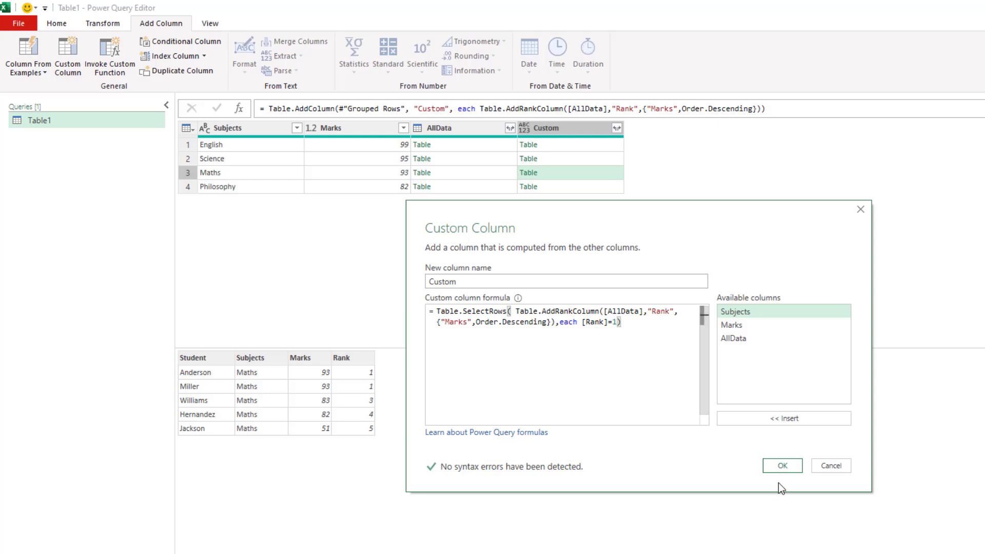
left_click(775, 466)
left_click(564, 145)
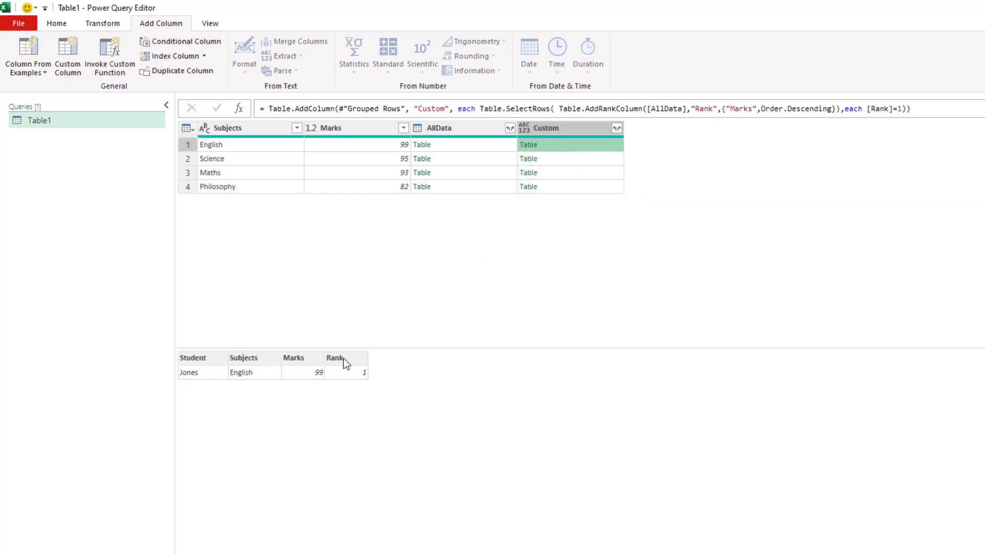
left_click(263, 375)
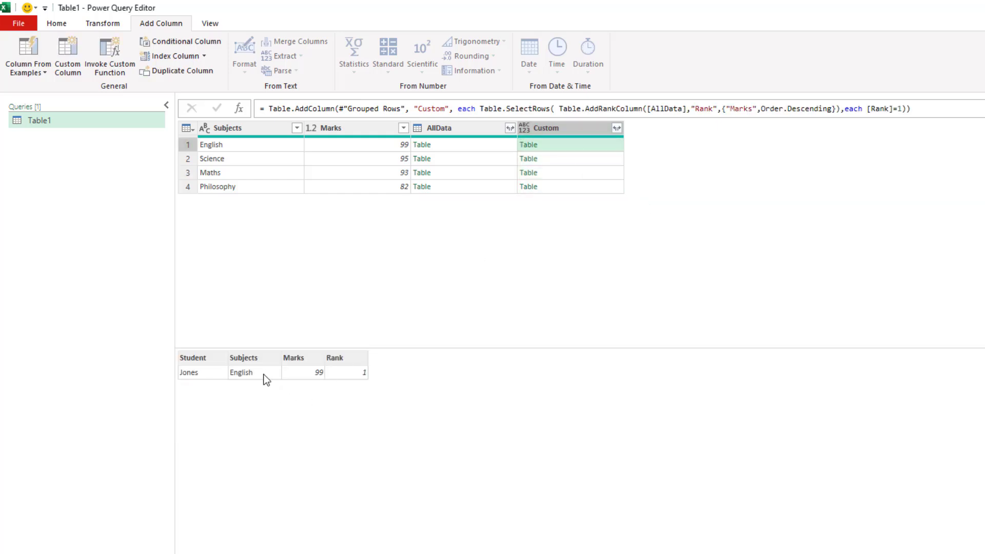
left_click(562, 178)
left_click(563, 187)
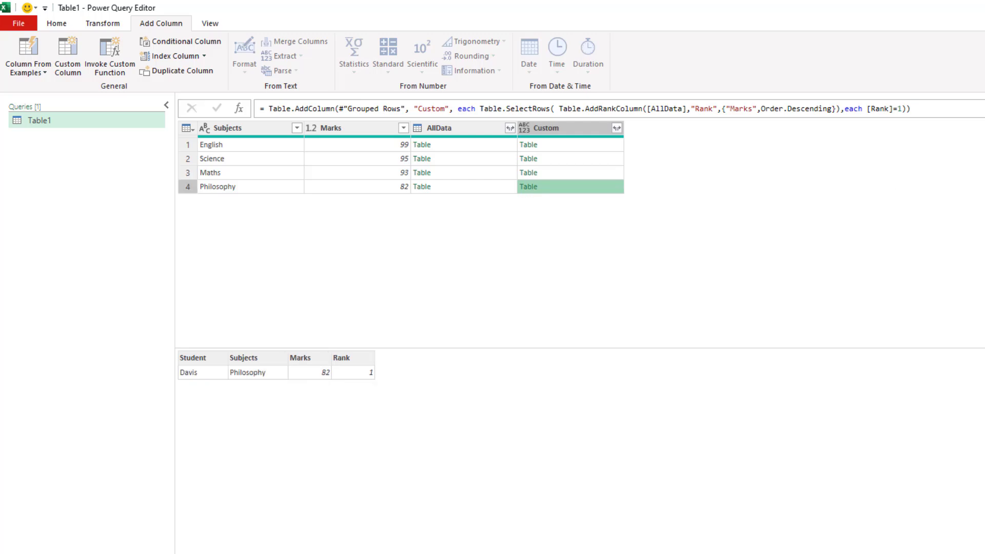
Step: Append [Student] to the custom column formula, apply it, and preview the resulting lists for English, Philosophy and Science
left_click(984, 231)
left_click(647, 323)
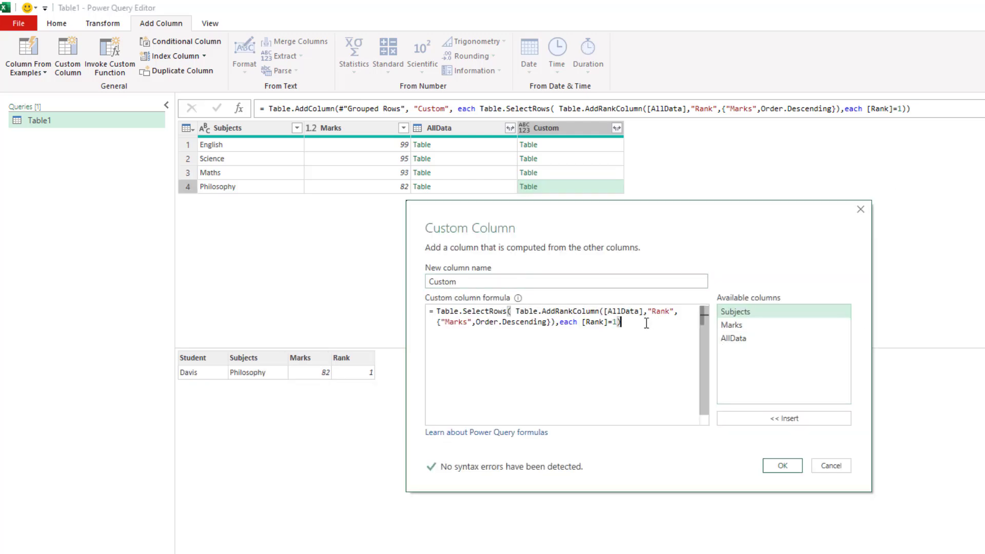
type("[St")
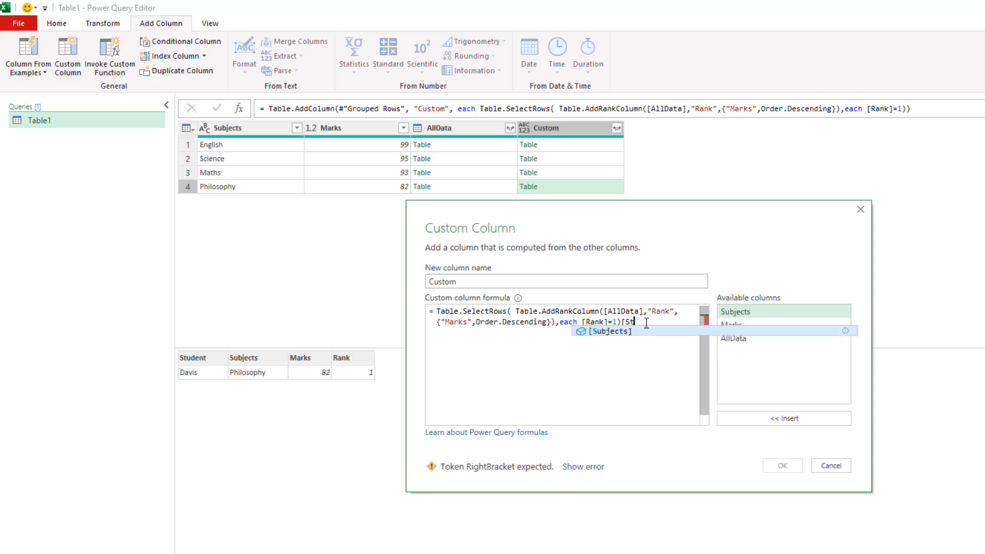
type("udent]")
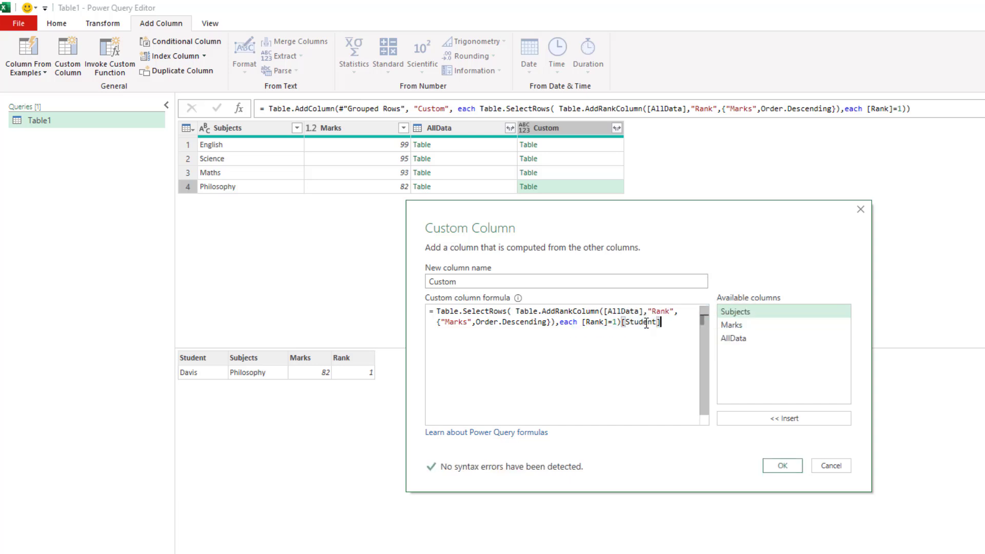
left_click(785, 465)
left_click(590, 151)
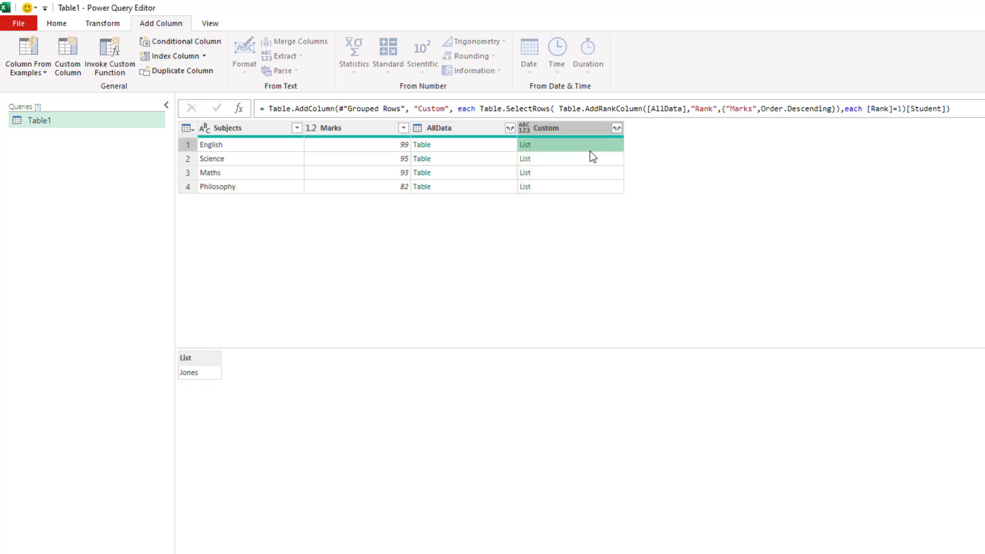
left_click(578, 186)
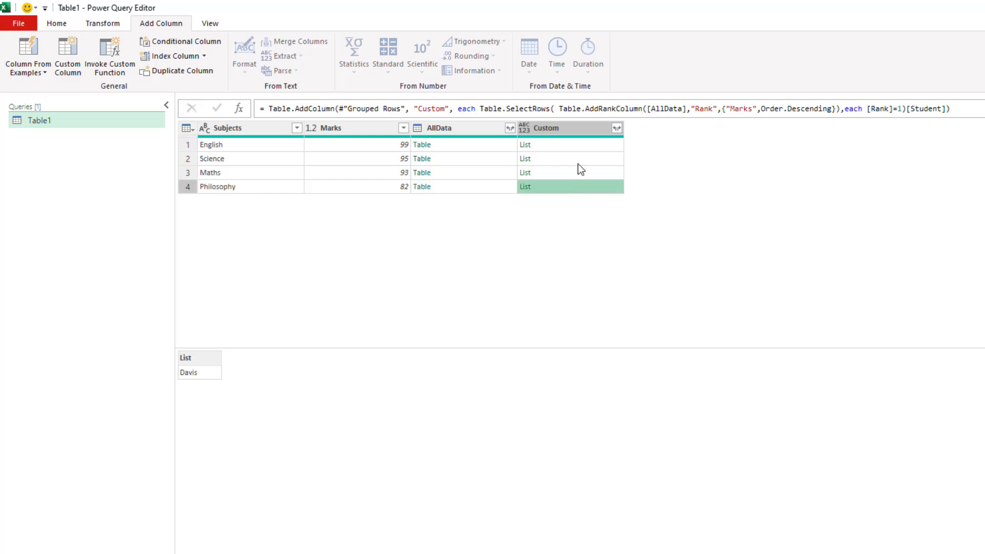
left_click(577, 162)
Step: Reopen the custom column formula and put Text.Combine( in front of the Table.SelectRows expression
left_click(984, 236)
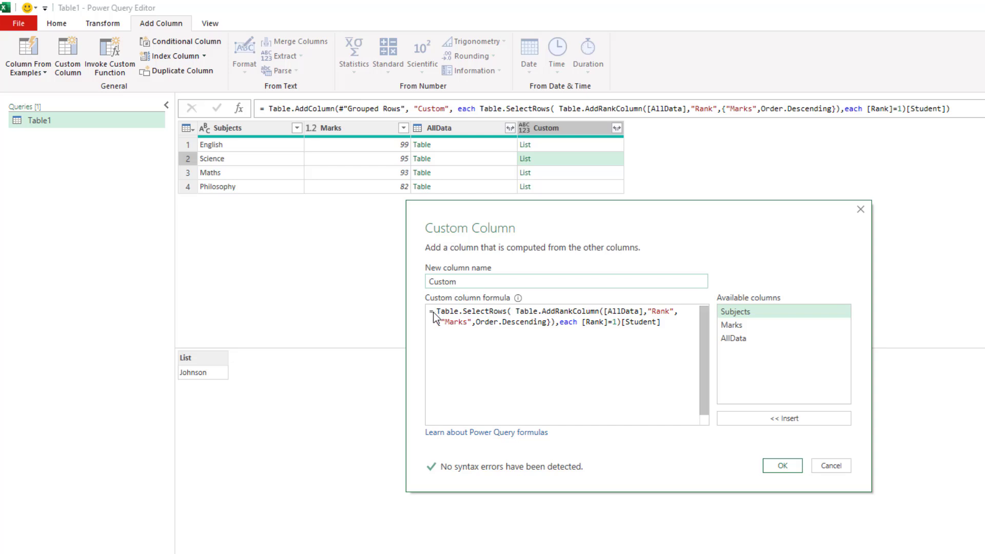
left_click(438, 312)
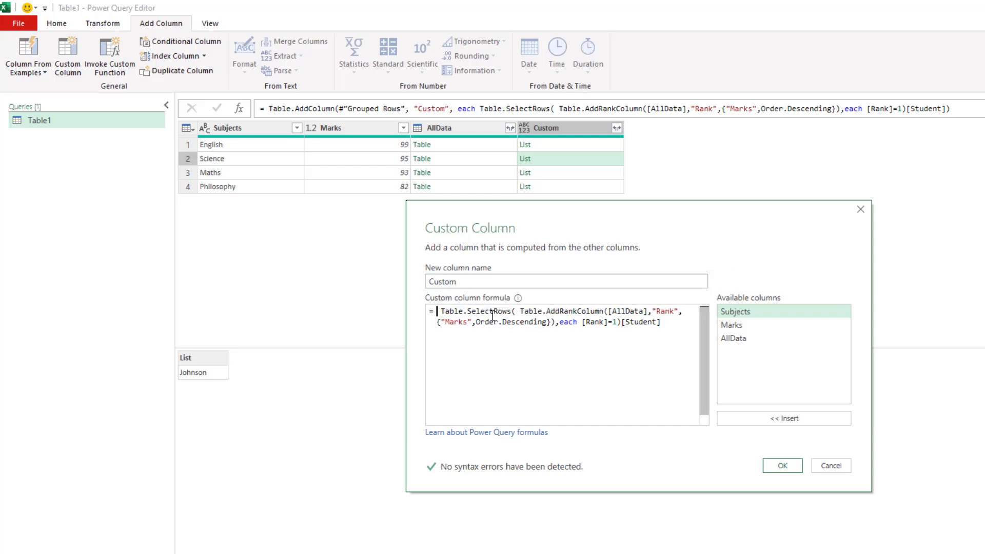
type("t")
key("BackSpace")
type("text.com")
key("Tab")
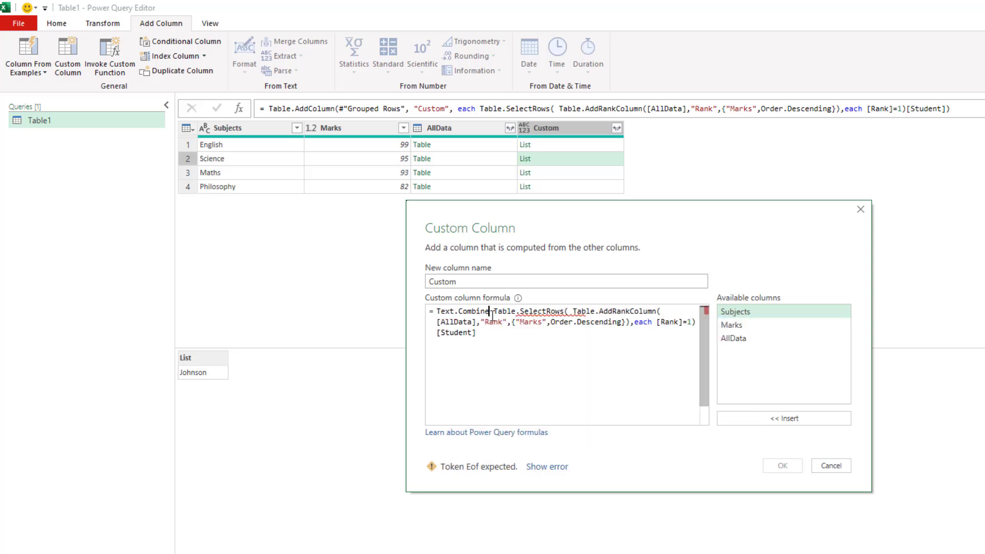
type("(")
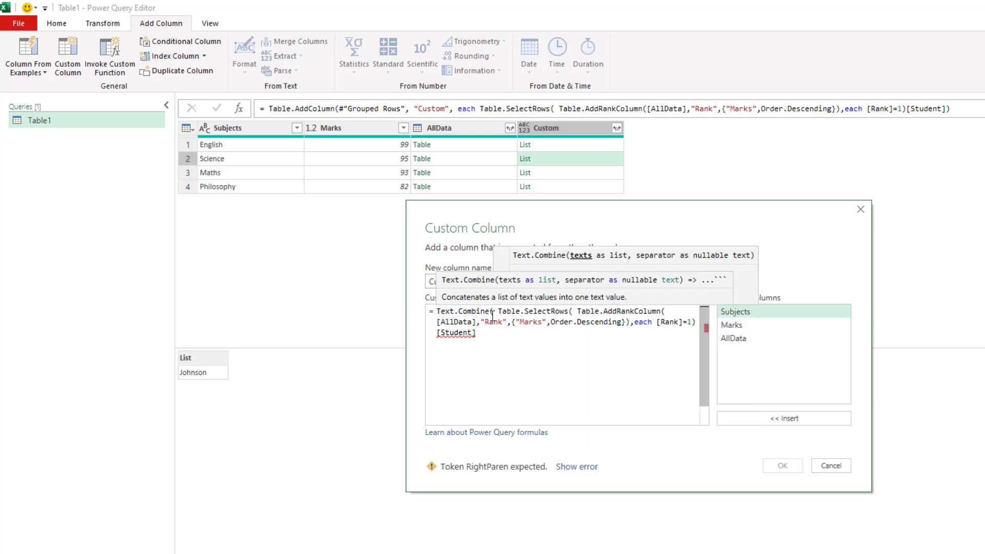
Step: Complete the Text.Combine function after [Student] with the separator "," and a closing parenthesis, and apply the custom column
left_click(486, 334)
type(",")
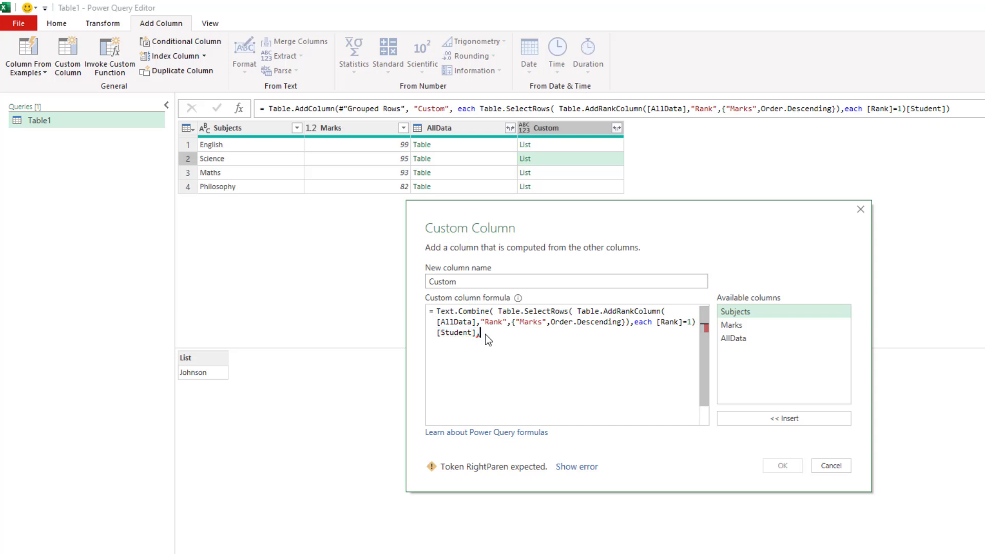
type("\")")
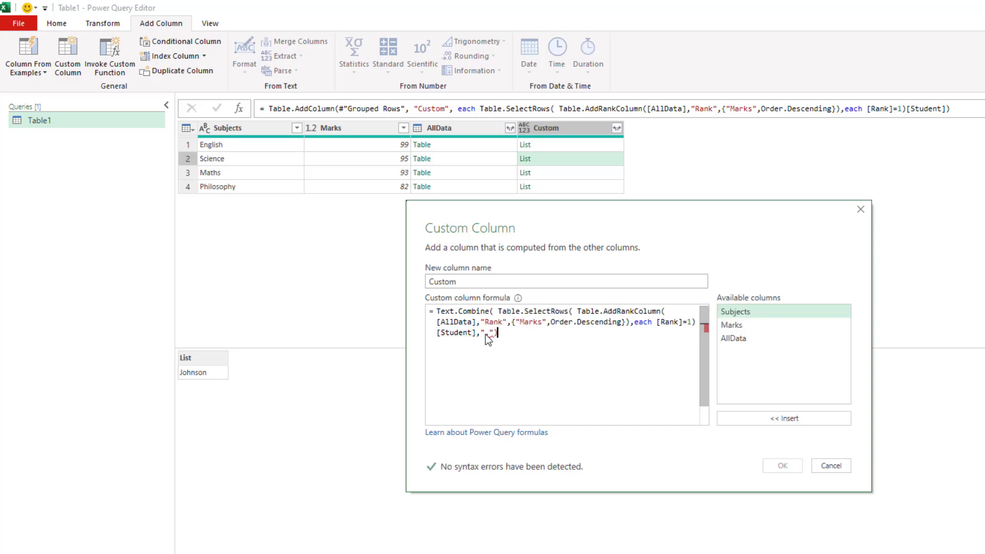
left_click(778, 465)
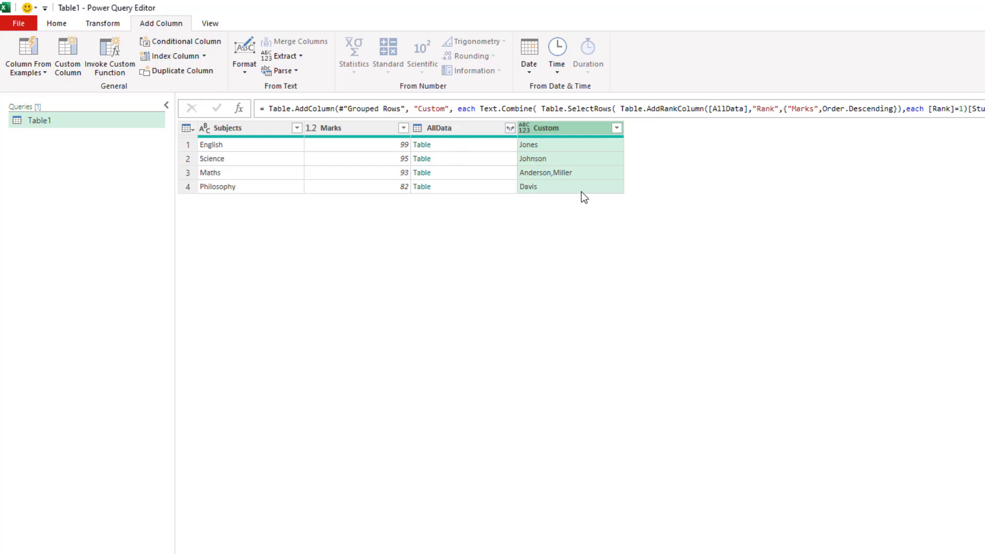
Step: Remove the AllData column and rename the Custom column to Student
right_click(438, 128)
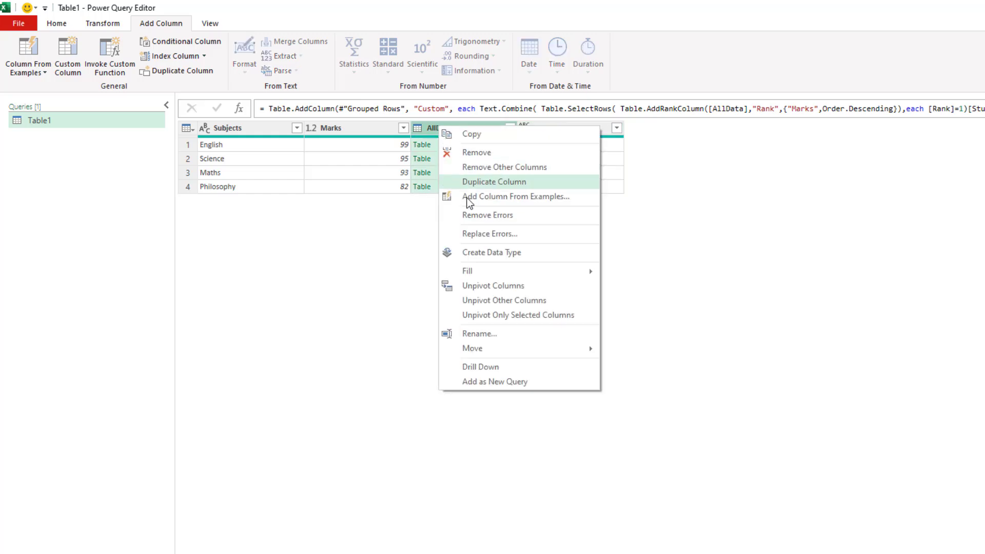
left_click(478, 154)
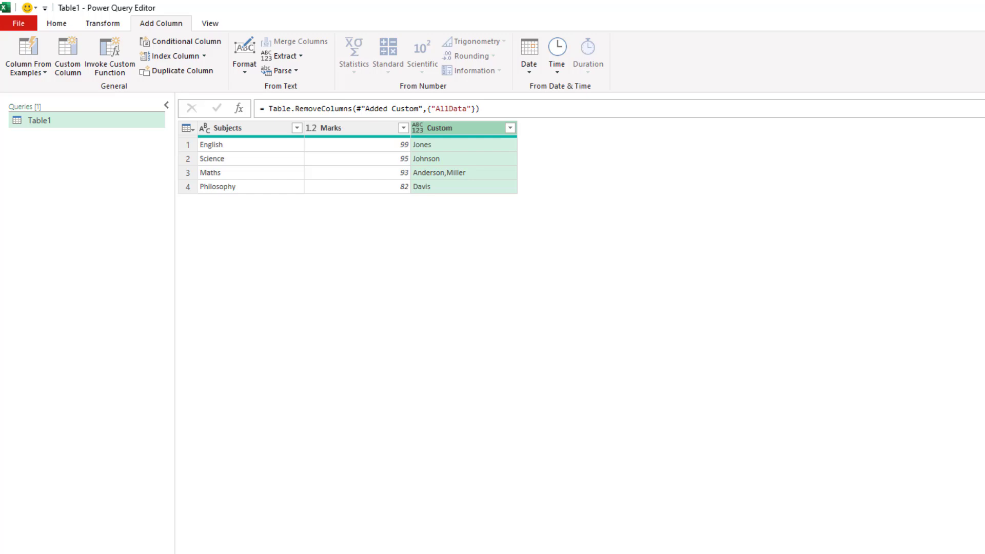
double_click(463, 127)
type("Student")
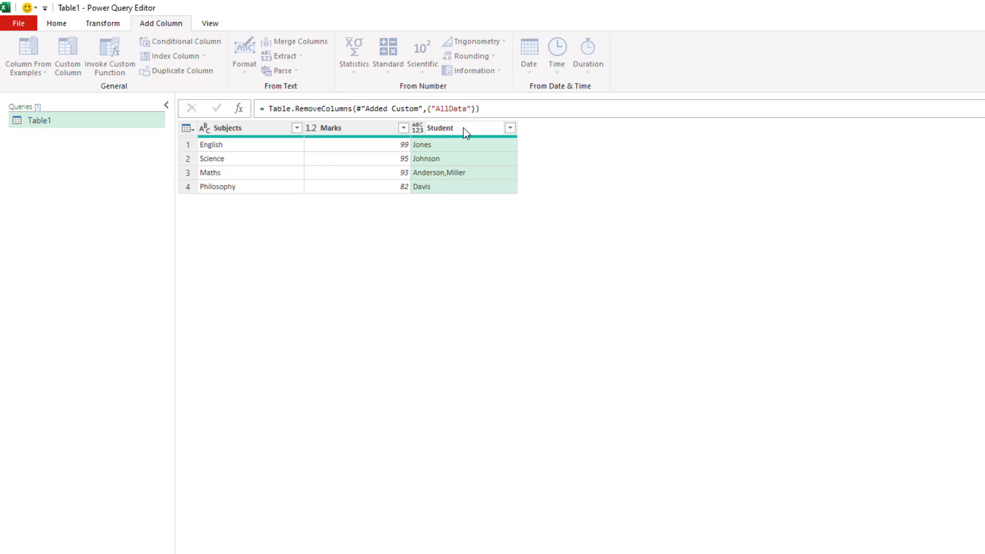
key("Return")
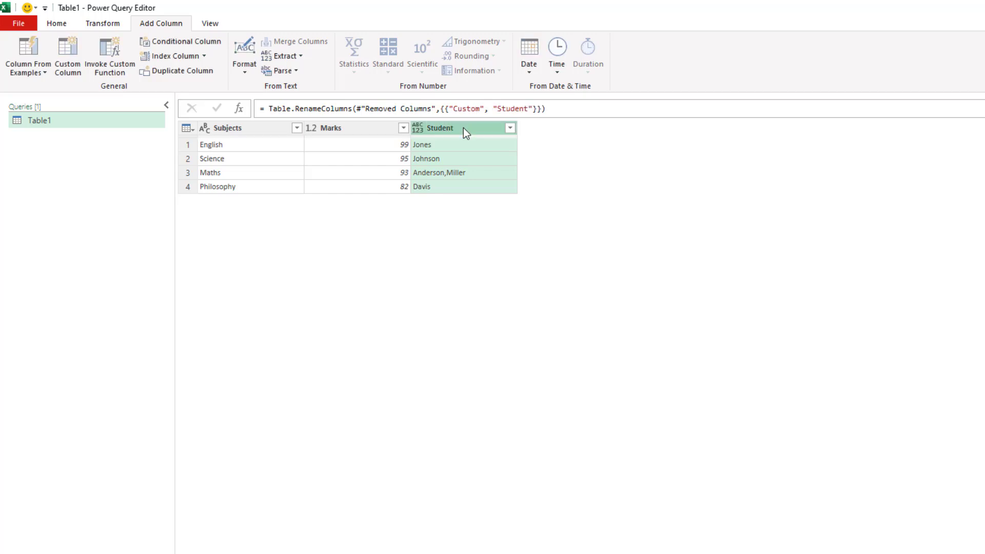
Step: Move the Student column between Subjects and Marks, and close and load the query into the Excel workbook
left_click_drag(463, 127, 302, 128)
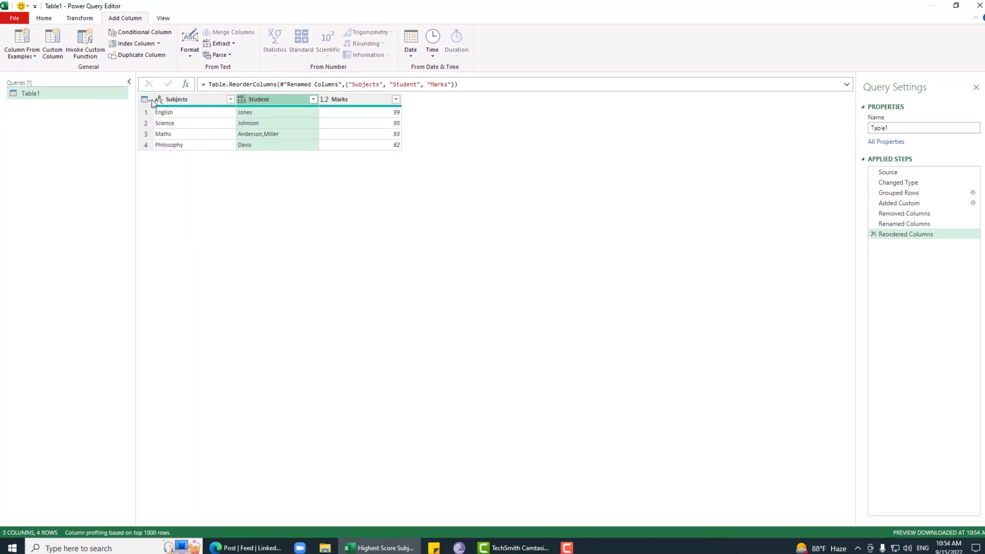
left_click(50, 20)
left_click(18, 44)
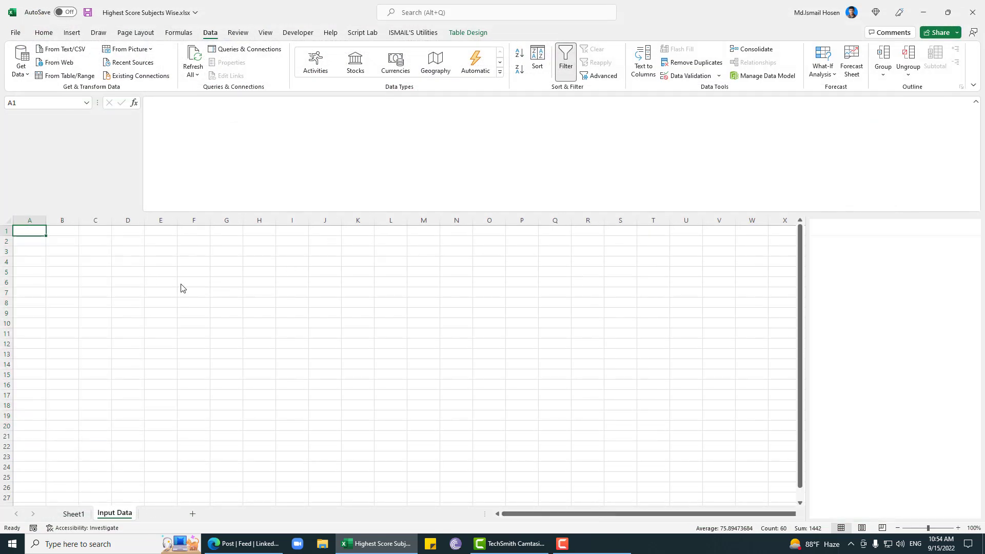
left_click(100, 266)
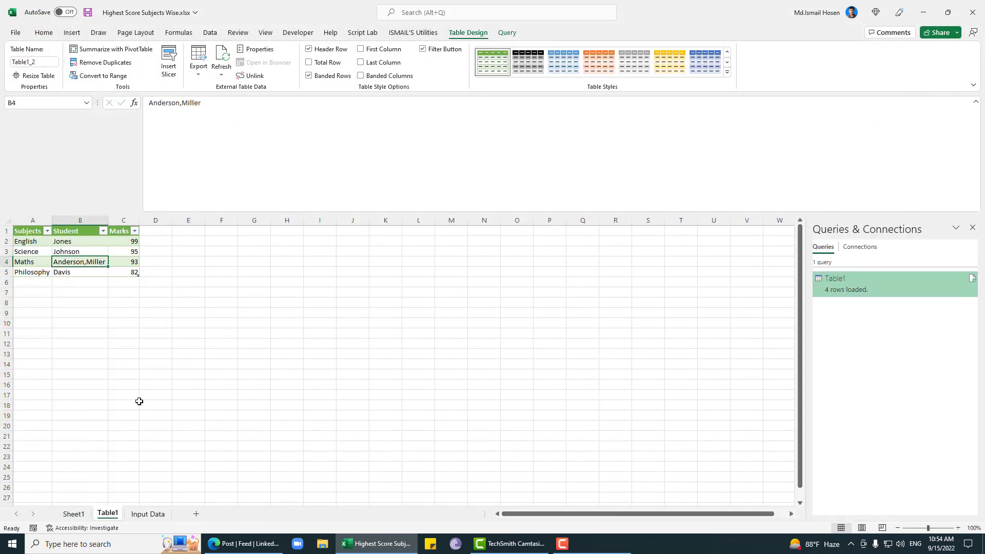
Step: Compare the loaded table with the Input Data and Sheet1 worksheets, and save the workbook from the Table1 sheet
left_click(139, 515)
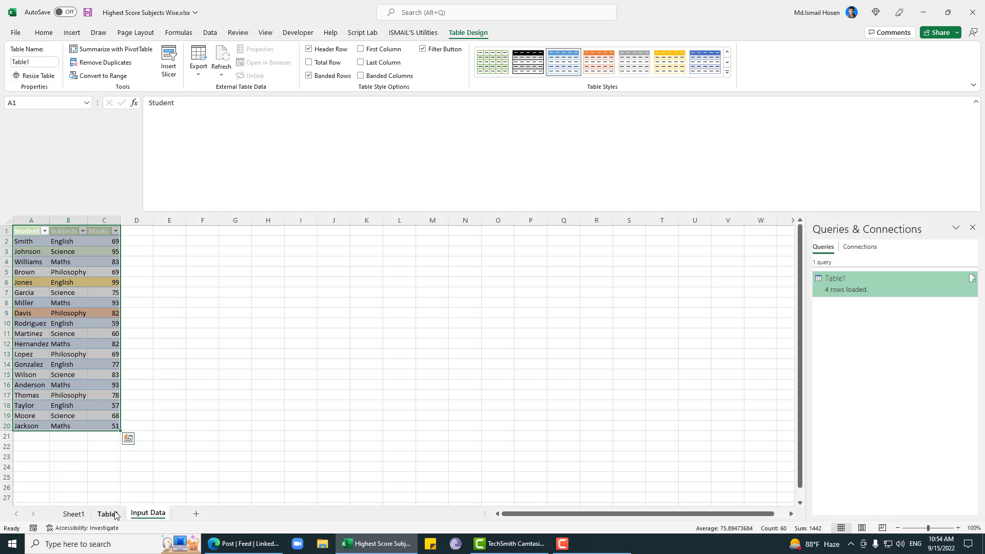
left_click(72, 514)
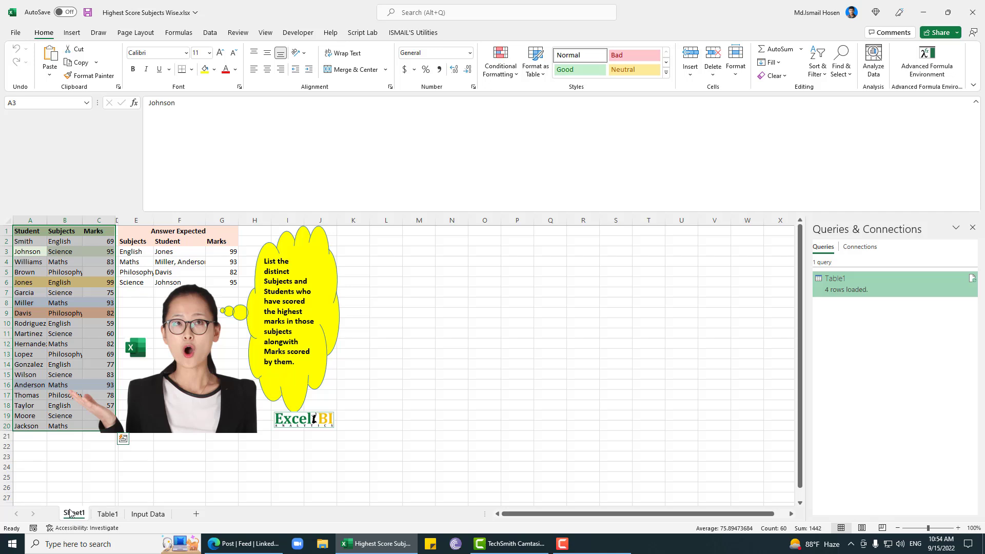
left_click(146, 513)
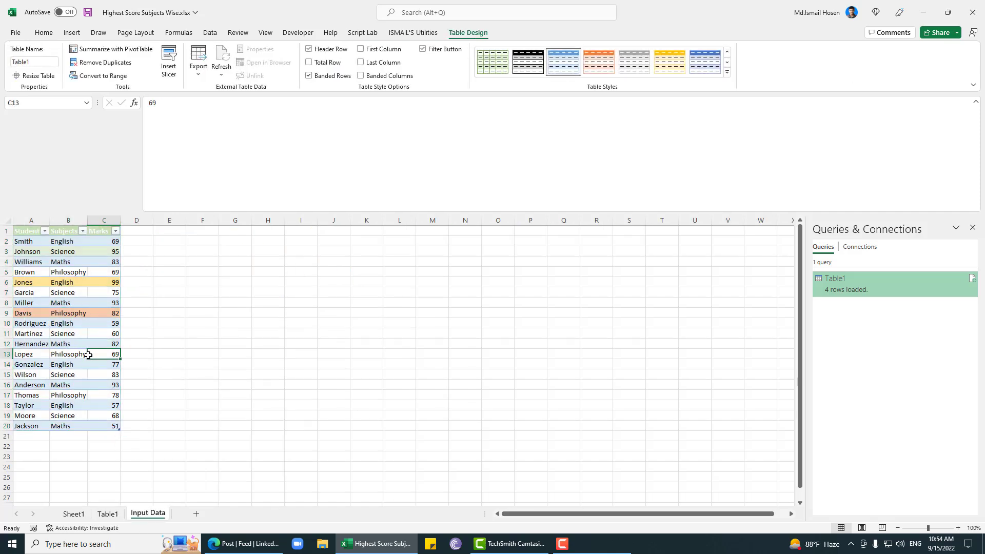
left_click(107, 514)
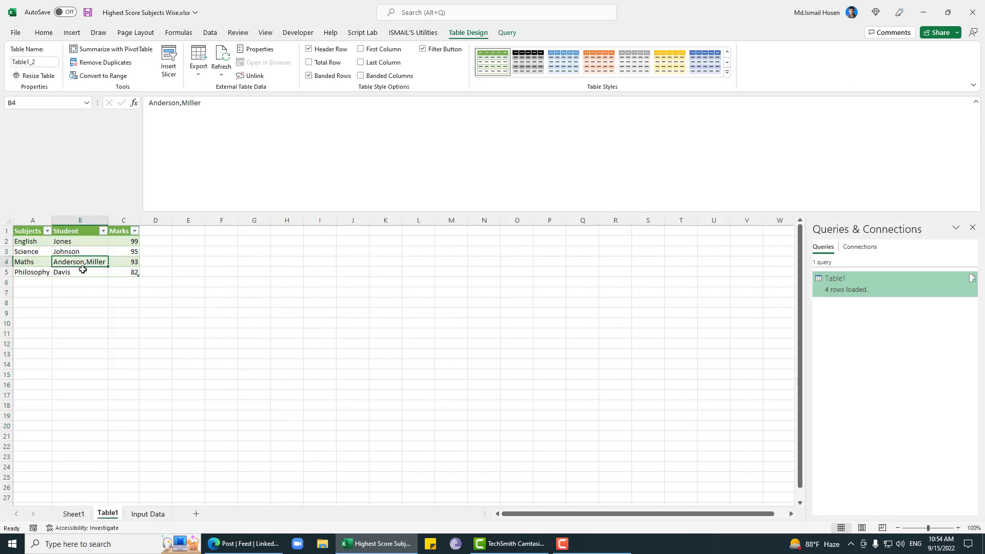
key("ctrl+s")
left_click(126, 261)
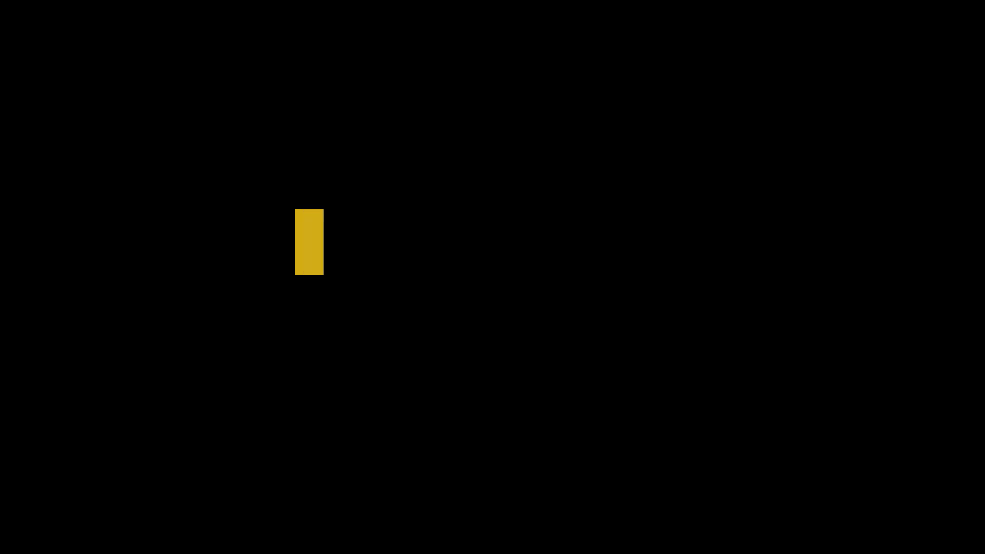